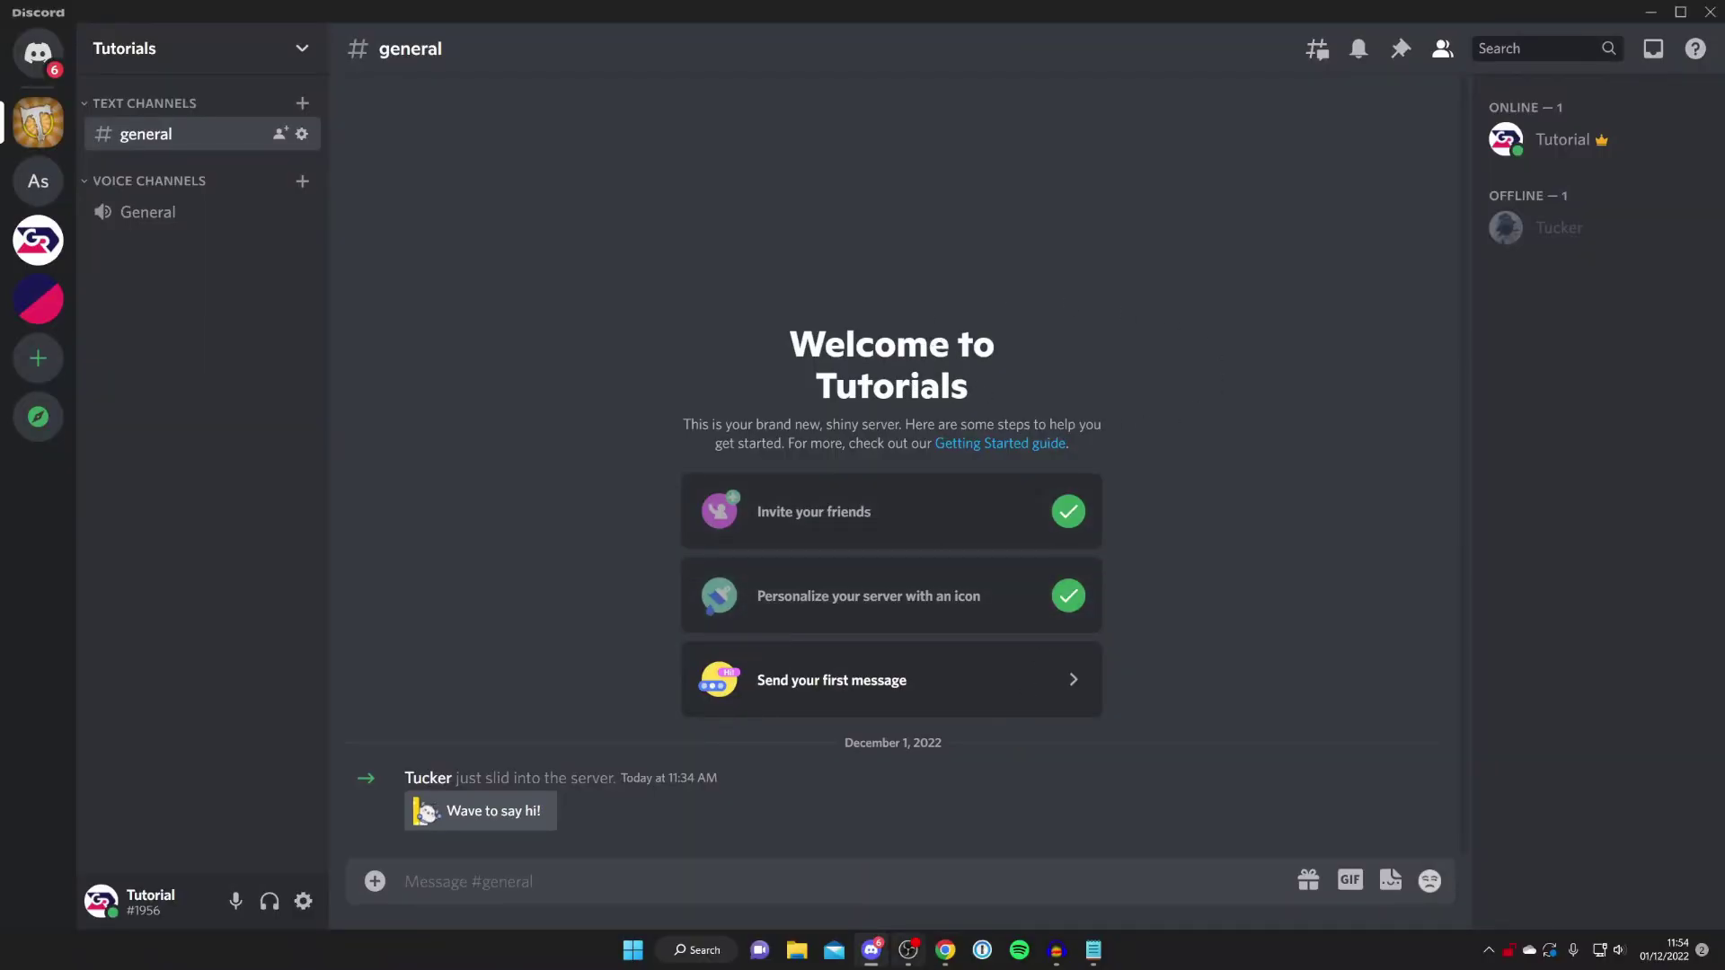
- Bring up Chrome on the Google homepage from the taskbar
click(945, 950)
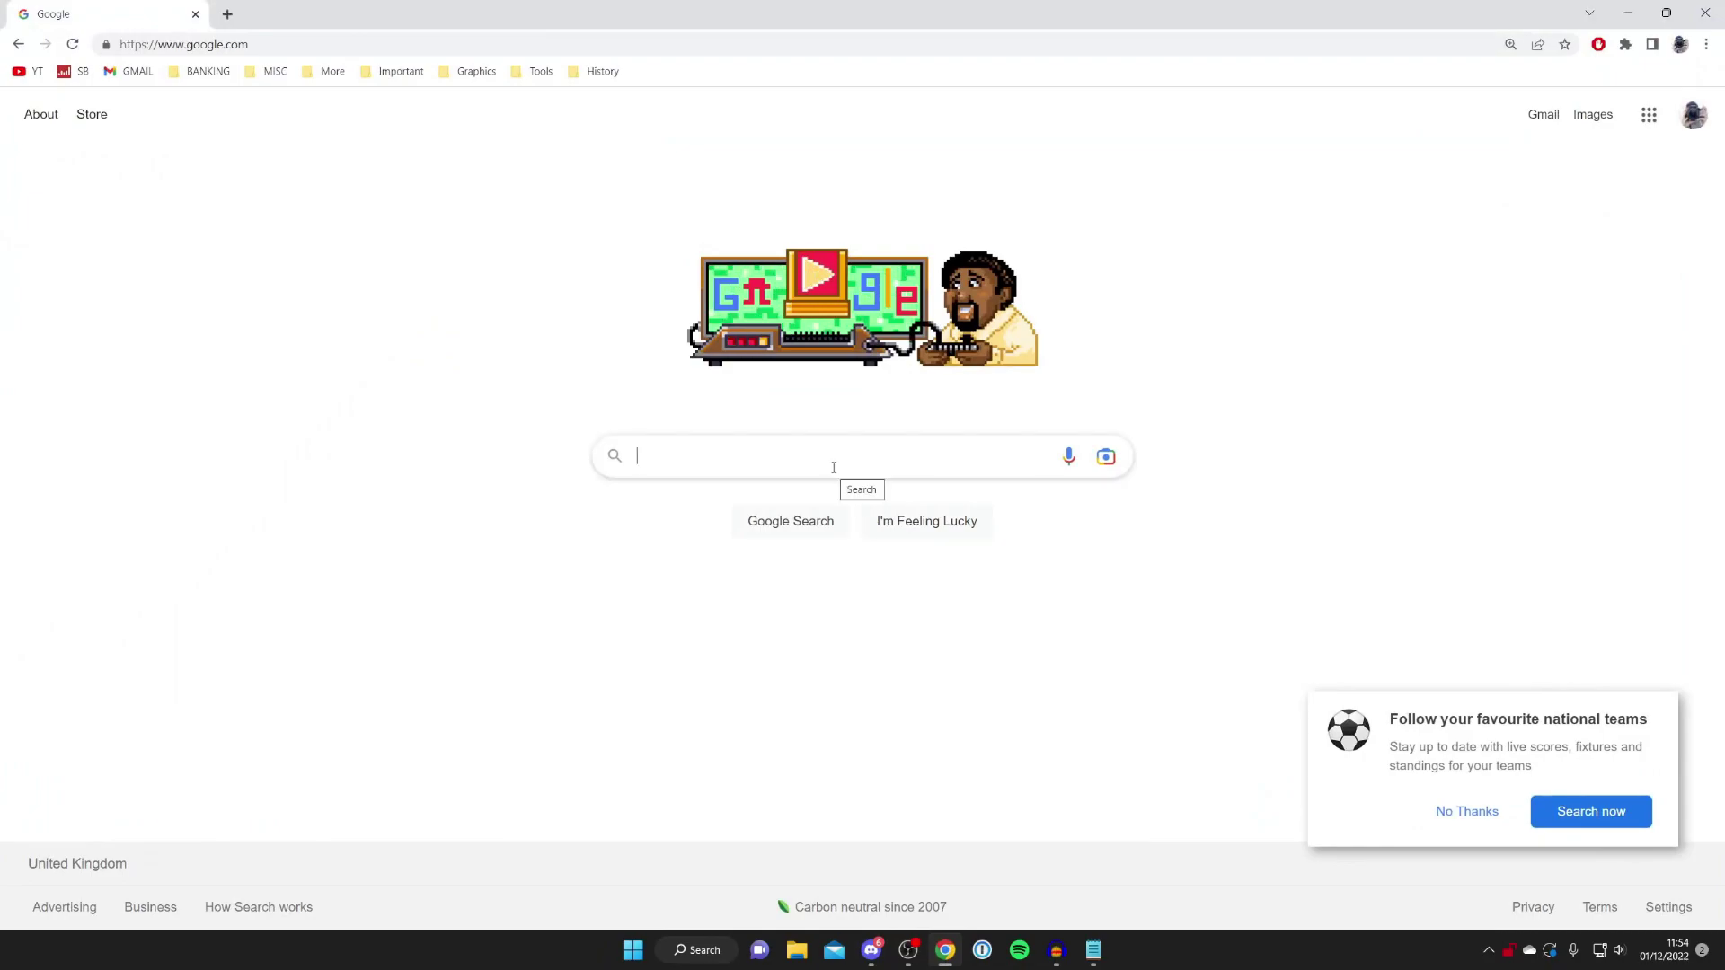
- Search Google for 'carlbot' and open the Carl-bot Dashboard at carl.gg
text(carl)
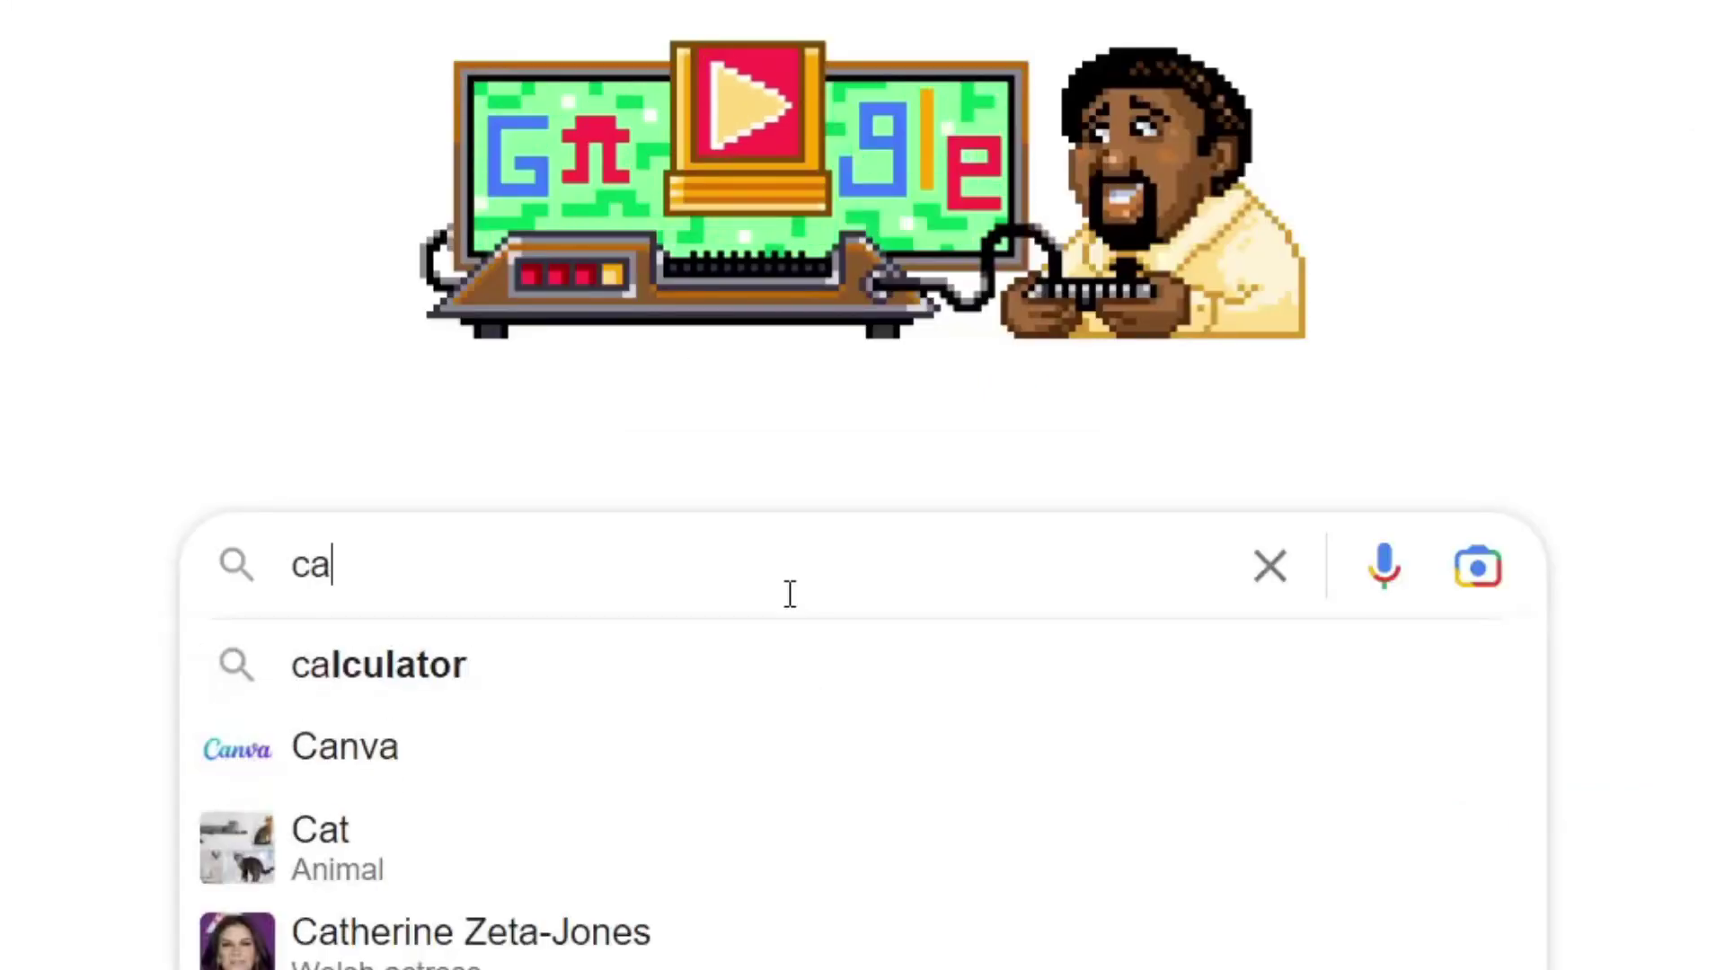
text(bot)
key(Return)
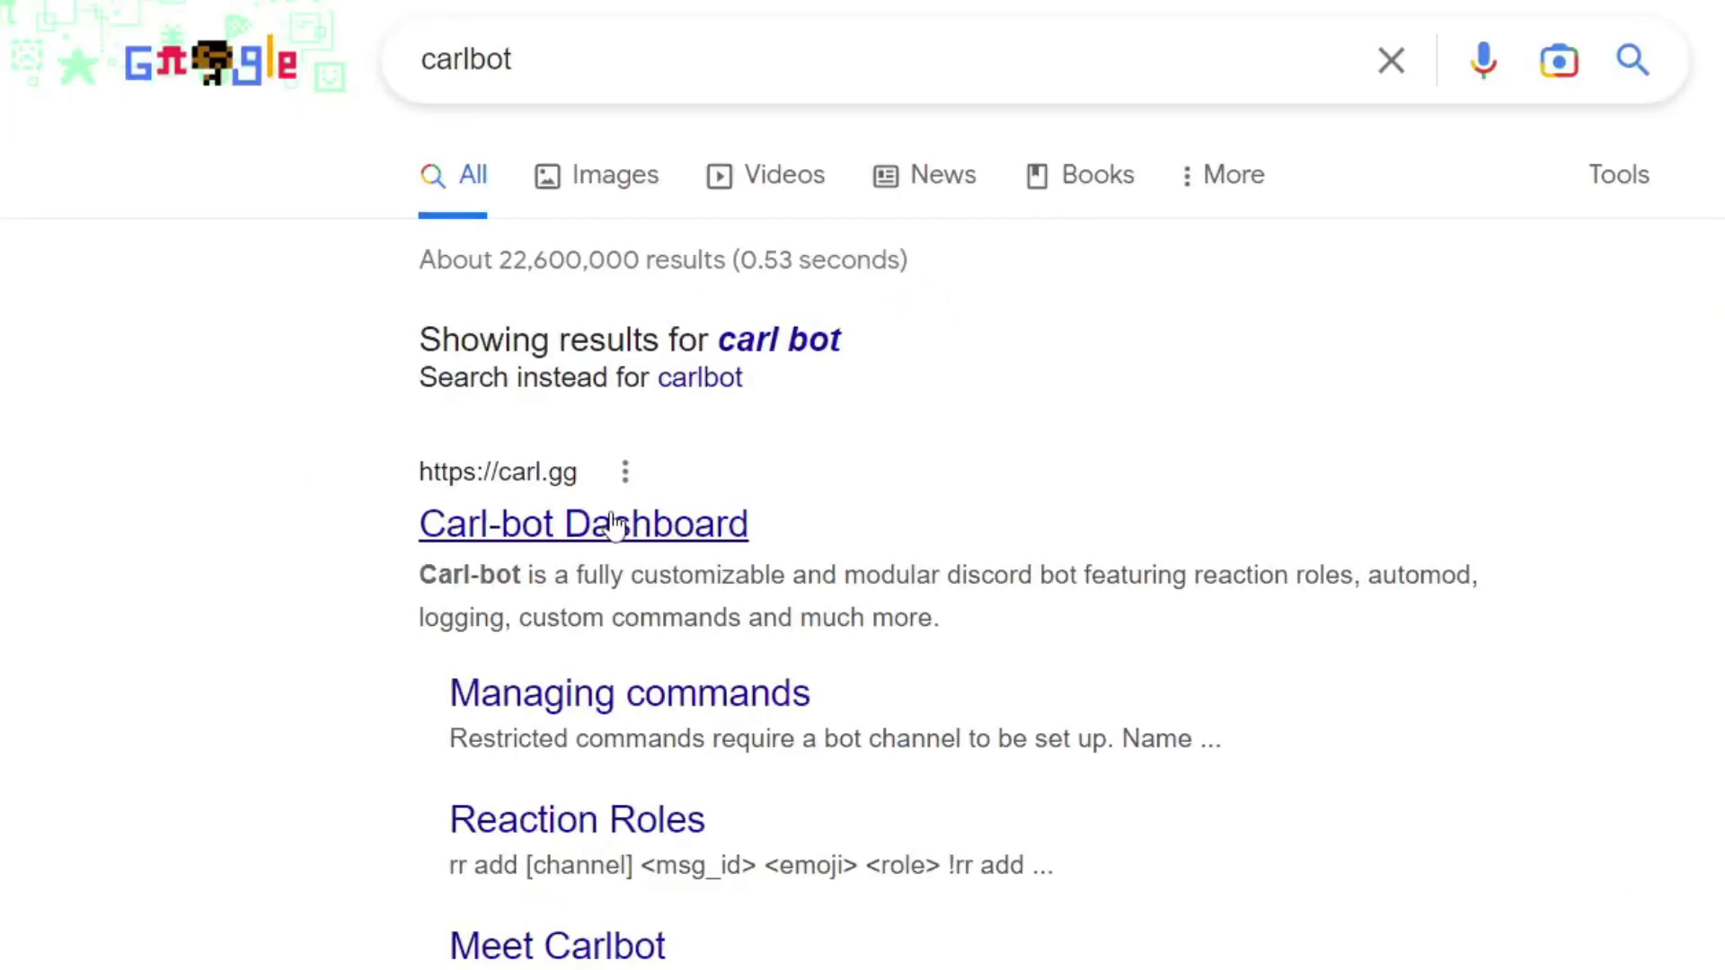
click(612, 525)
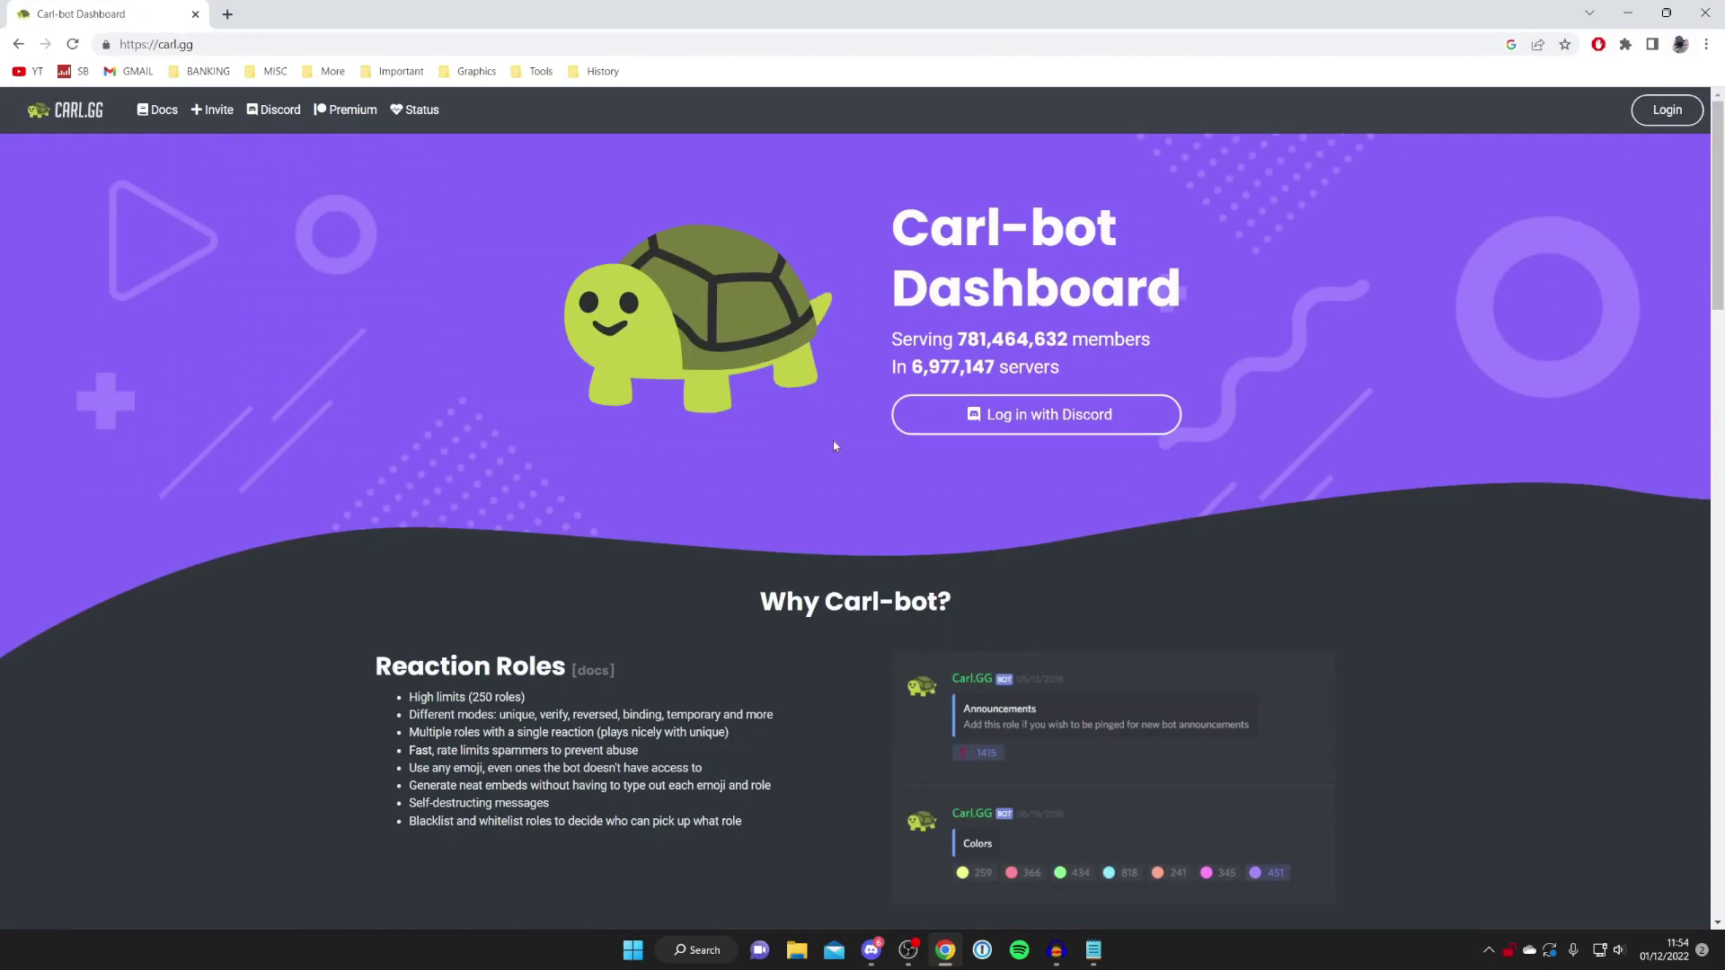
- Log in to the Carl-bot Dashboard with Discord and authorize access
click(1029, 423)
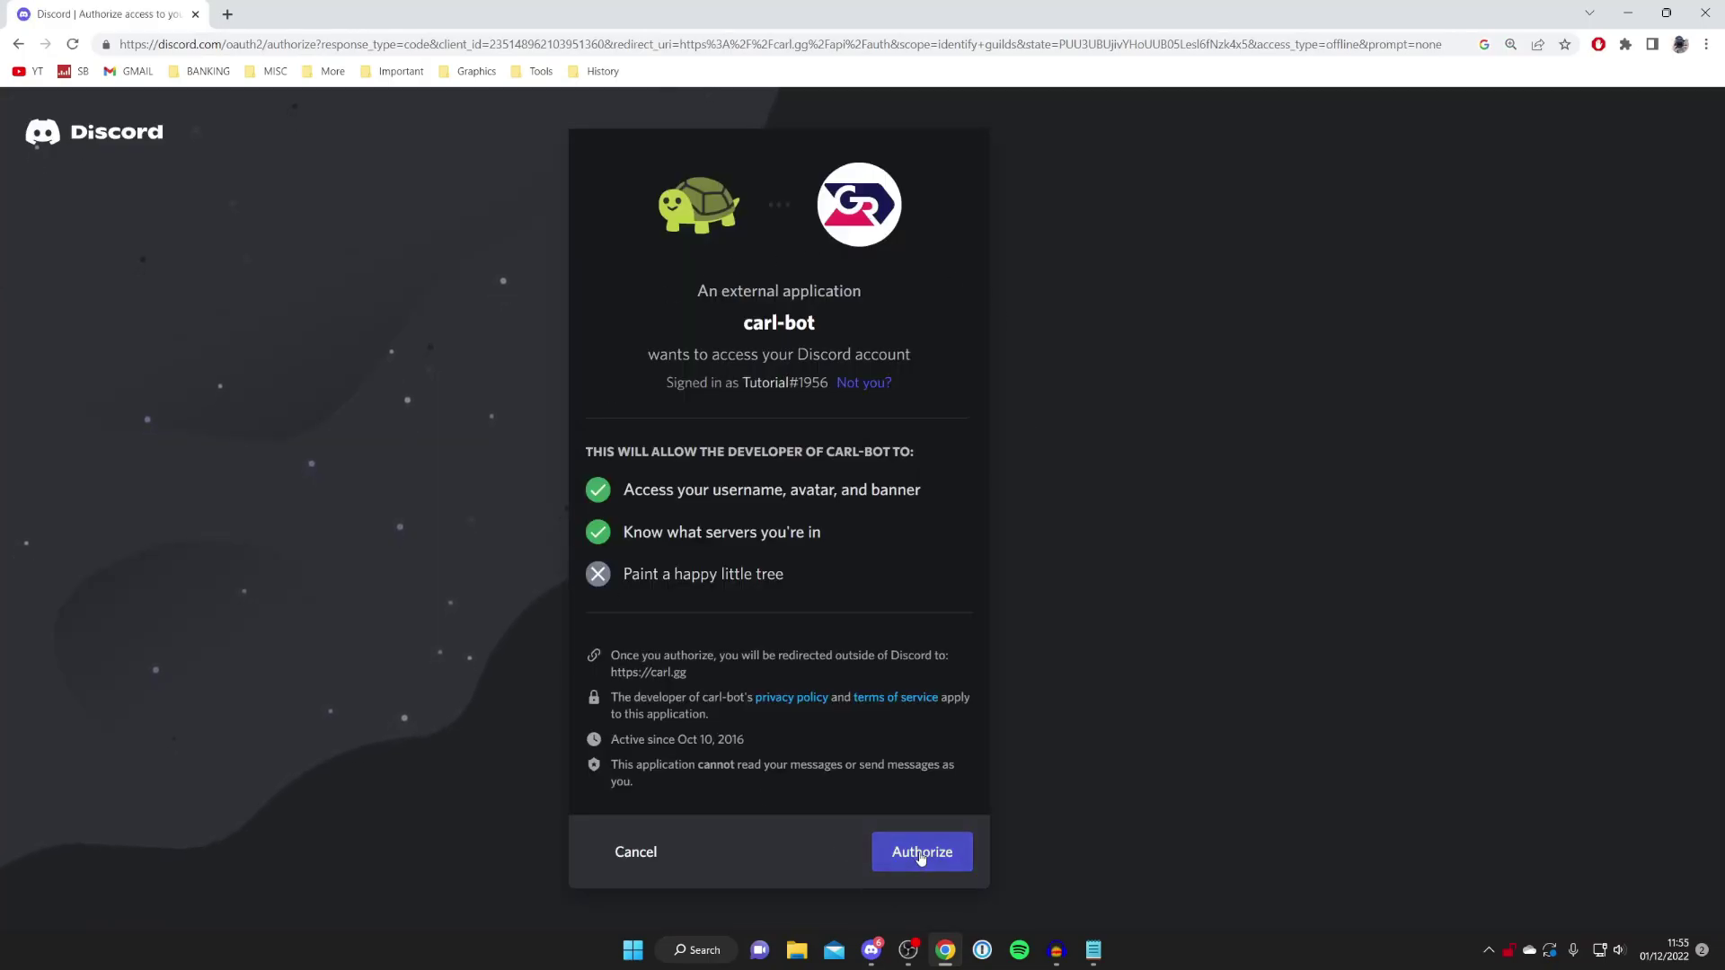
click(921, 853)
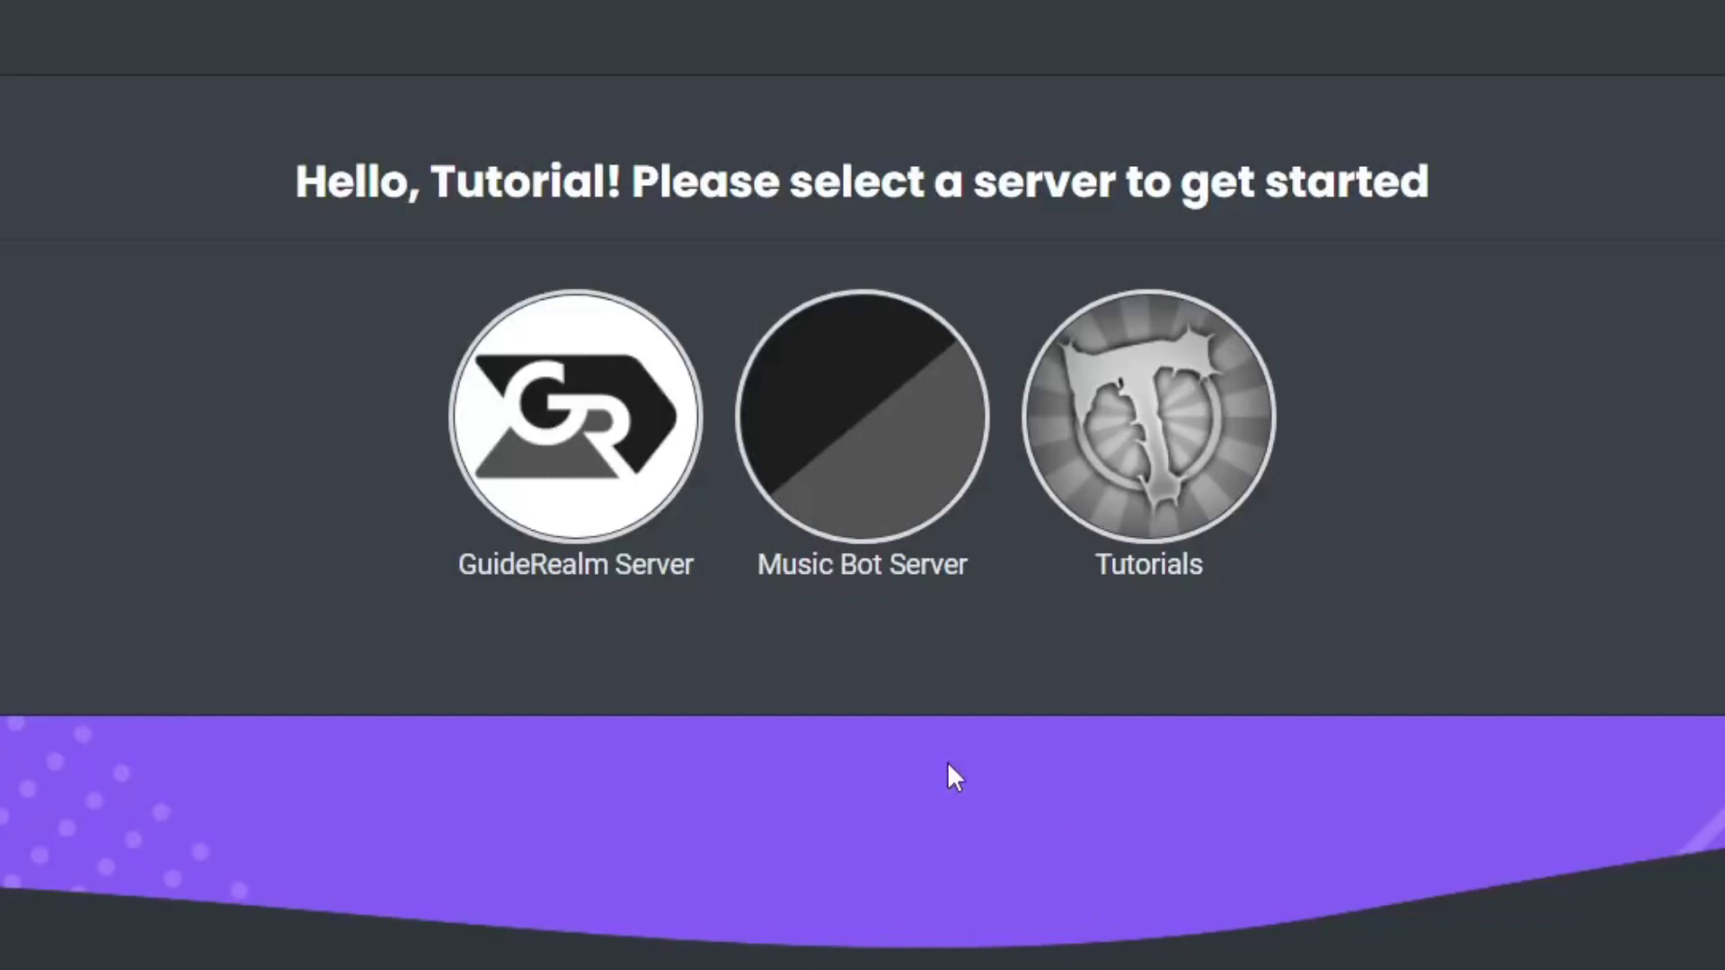
- Authorize Carl-bot with its requested permissions on the Tutorials server
click(1146, 447)
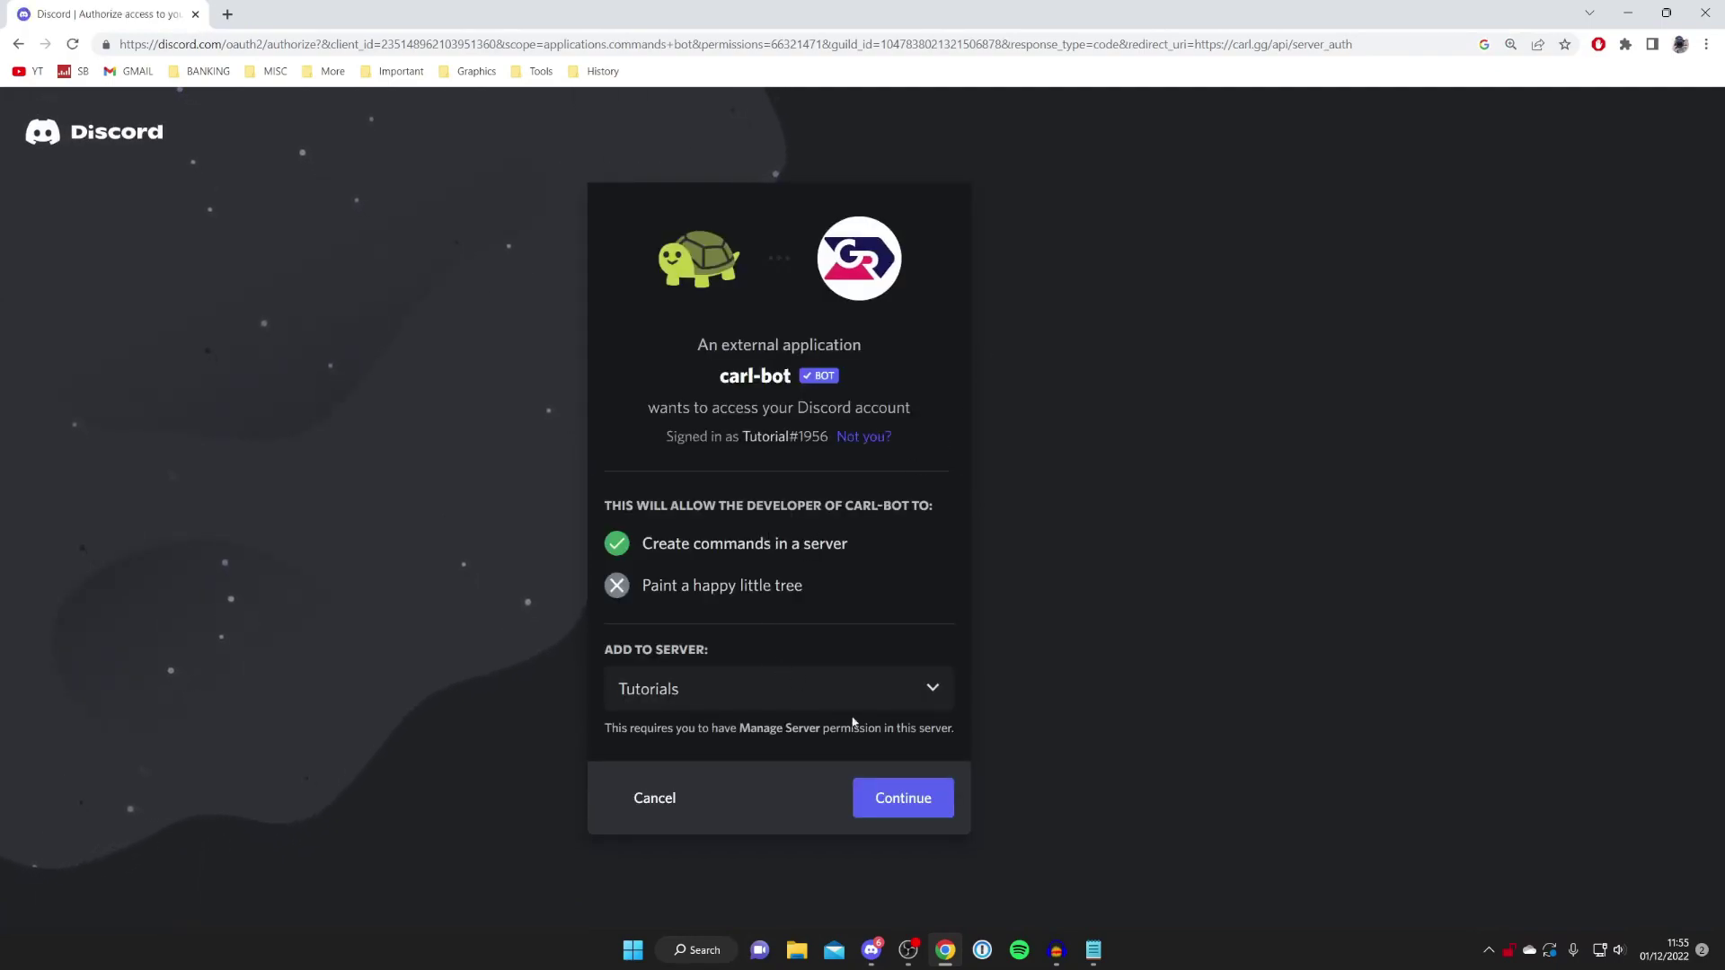
click(902, 799)
scroll(797, 541, down, 8)
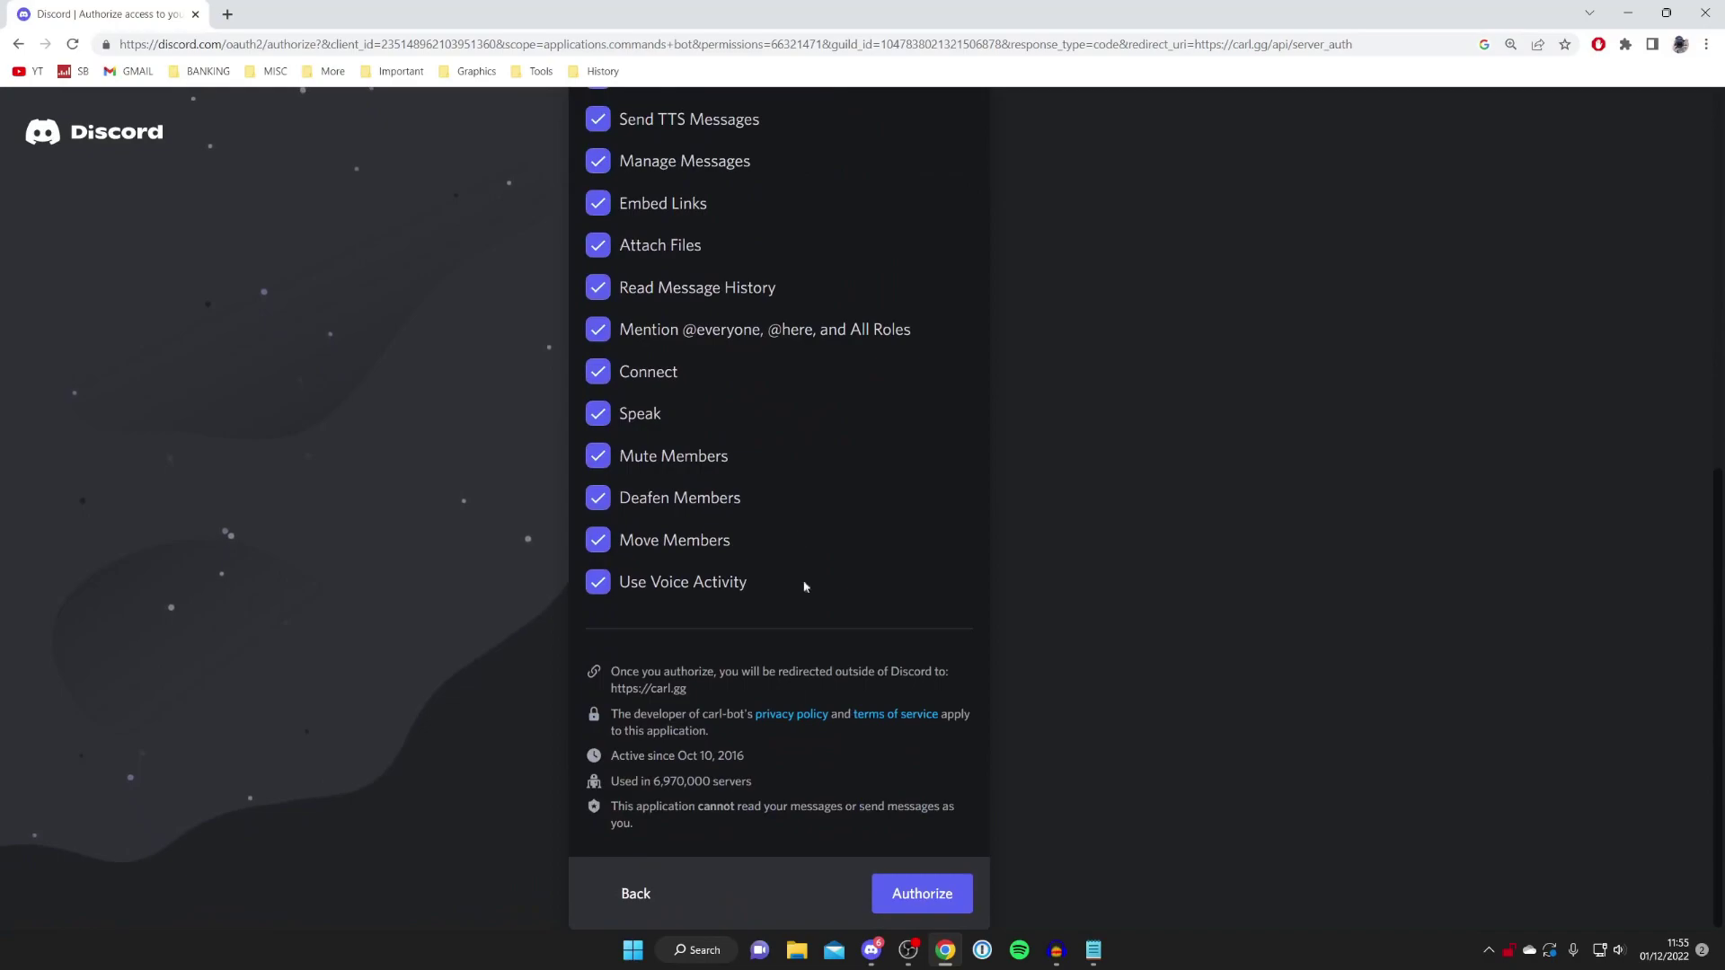
click(952, 897)
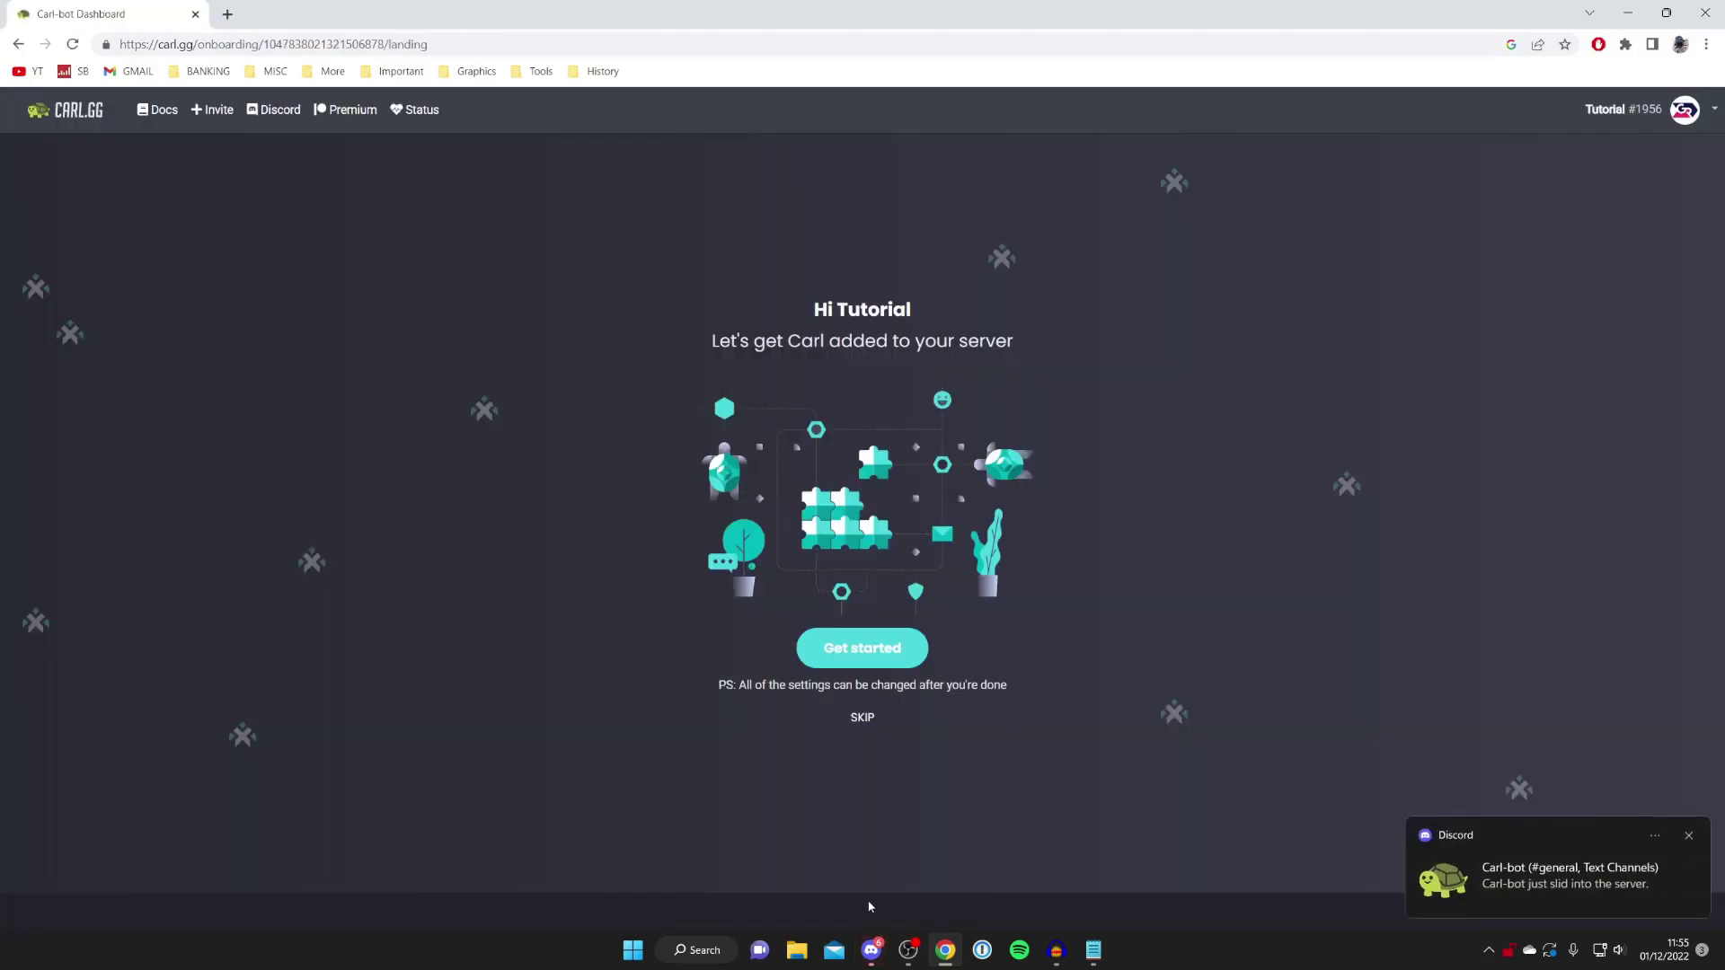
click(872, 950)
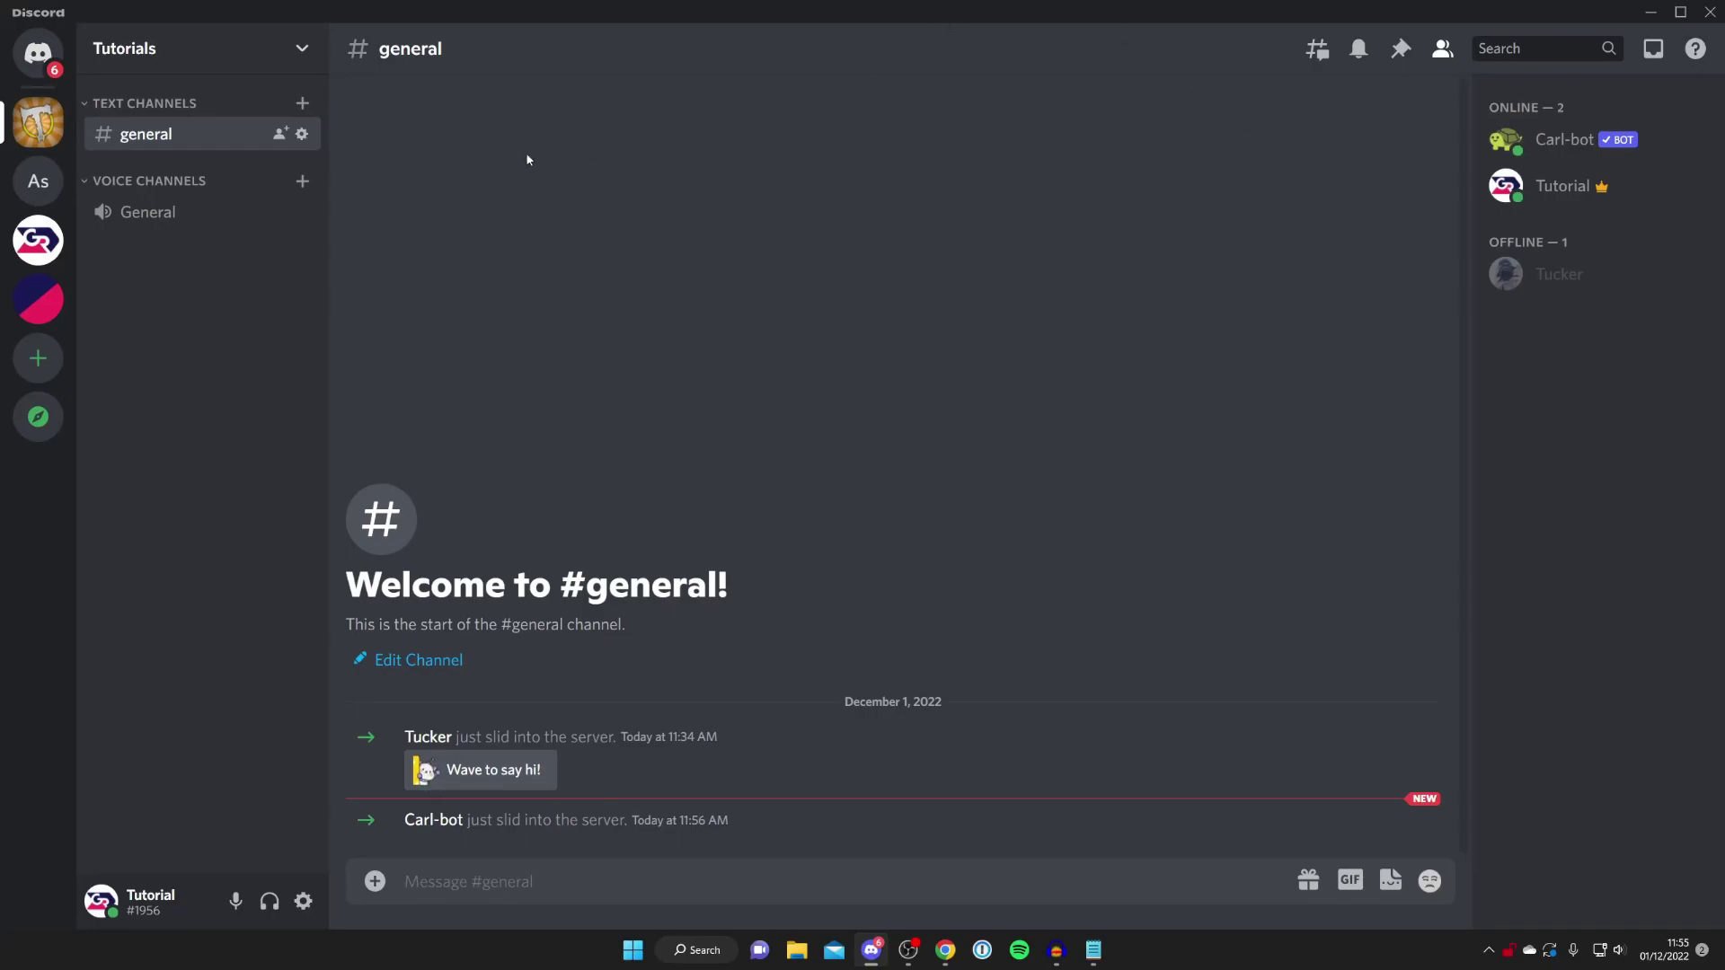
- Go to the Roles page of the Tutorials server settings
click(225, 52)
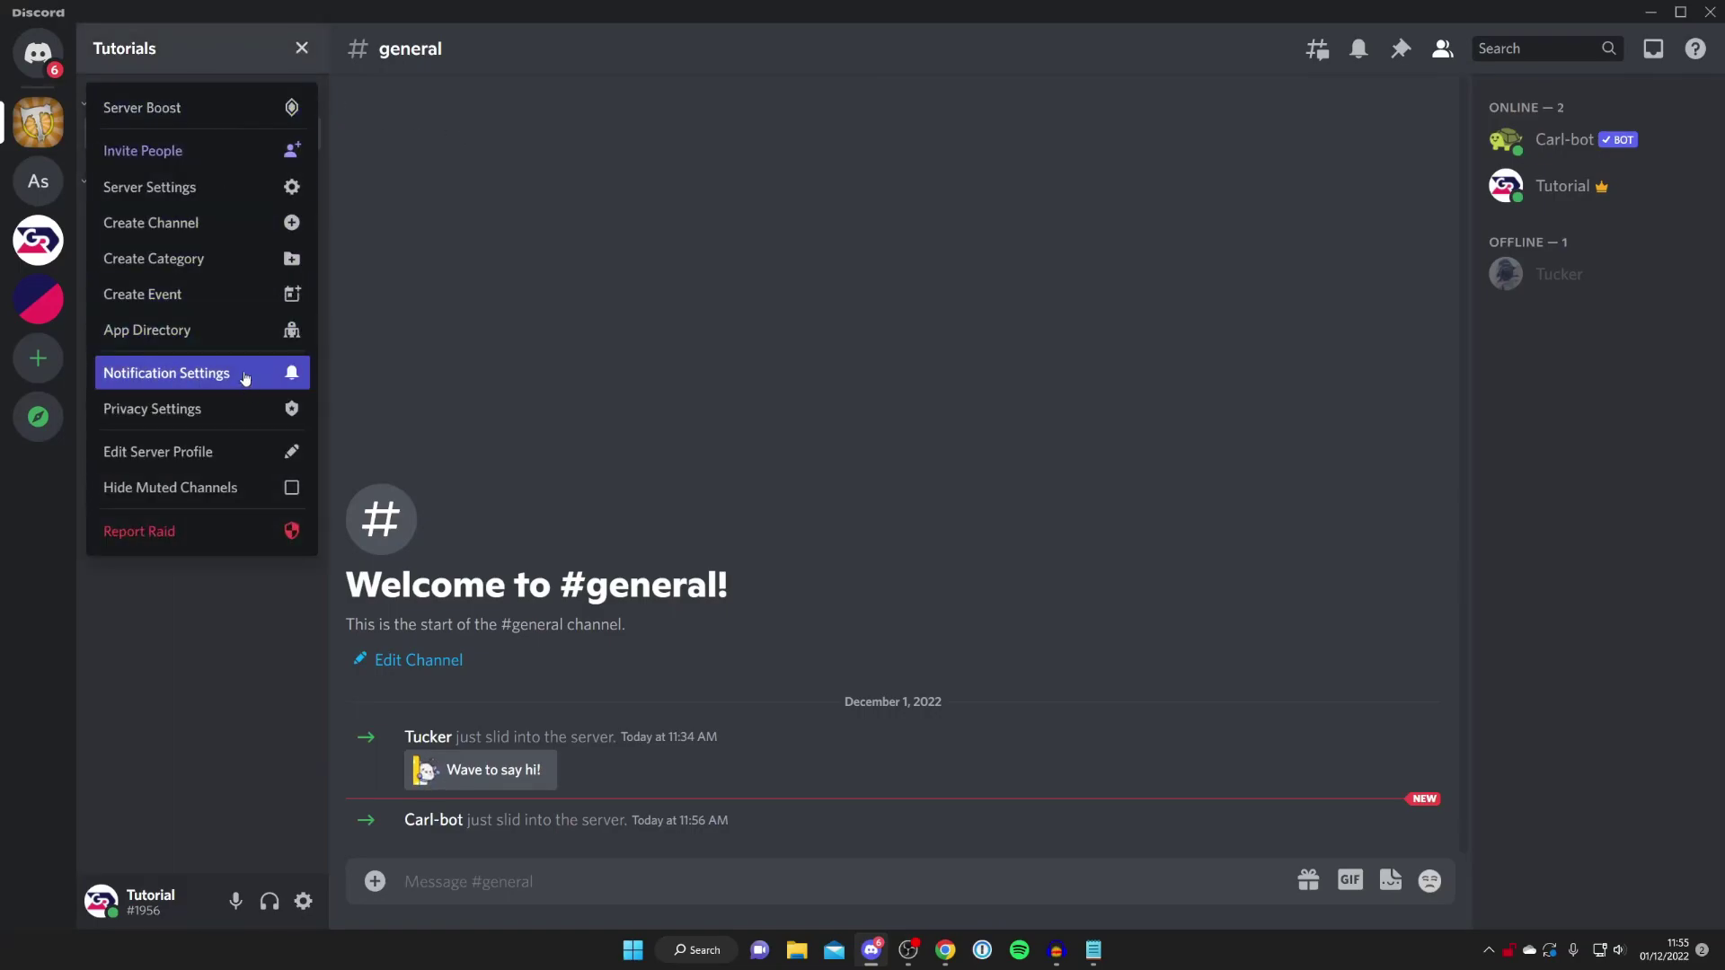
click(216, 187)
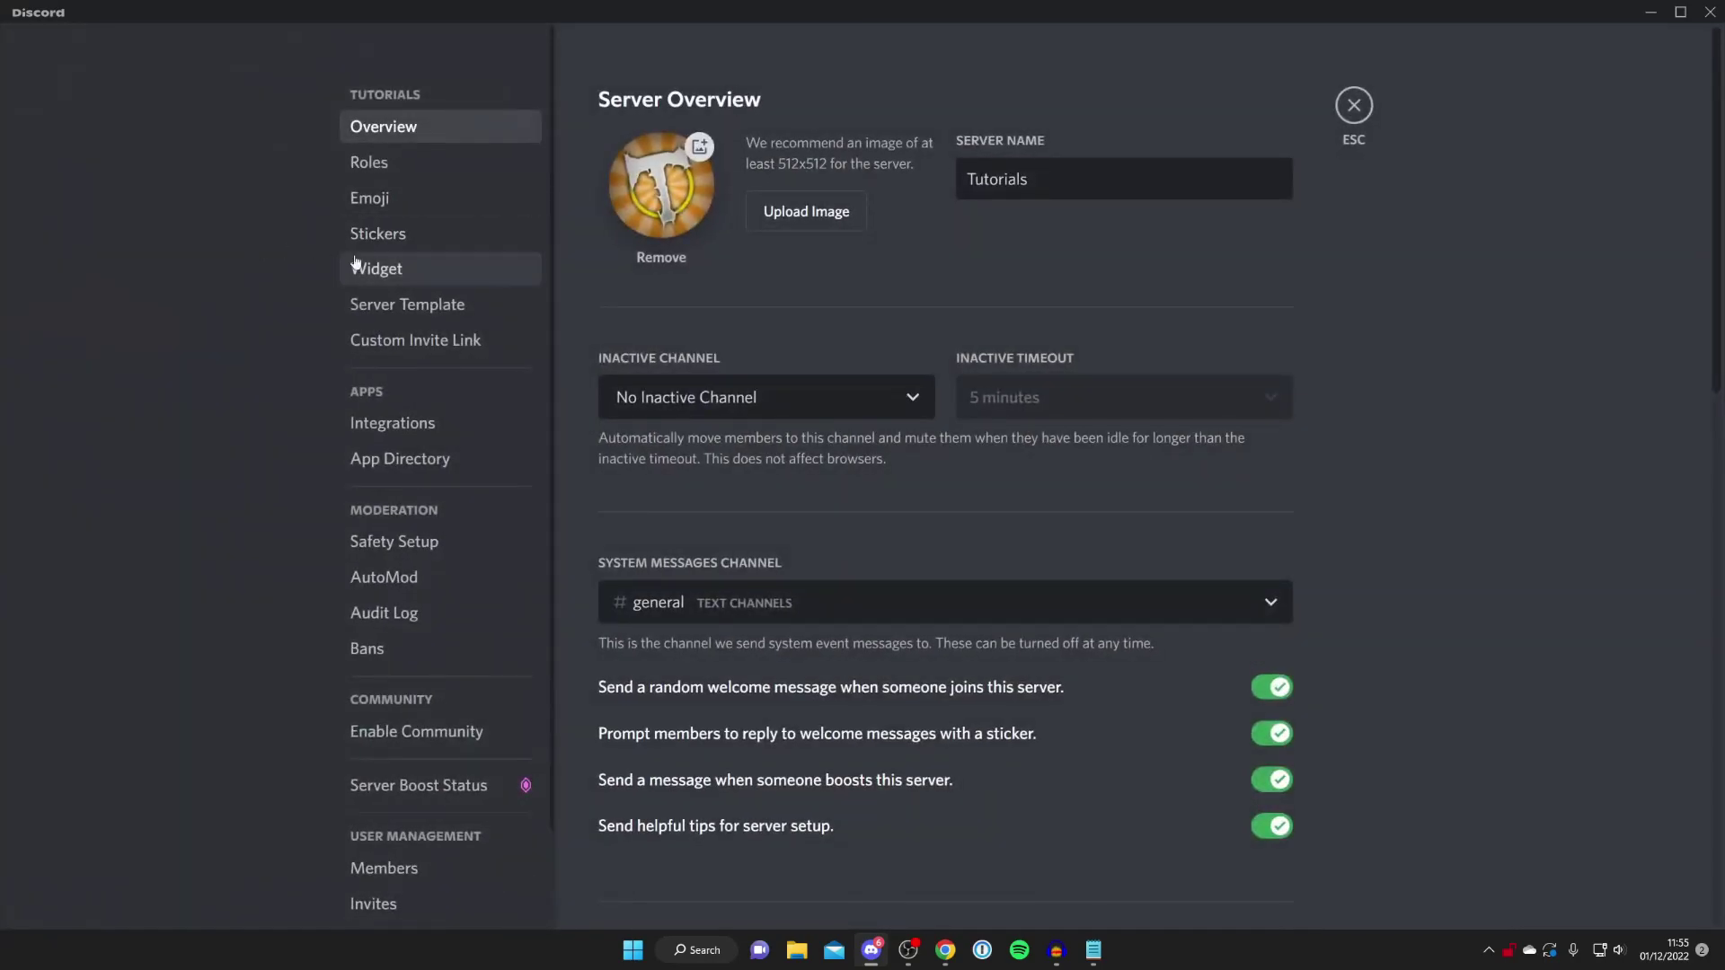
click(396, 164)
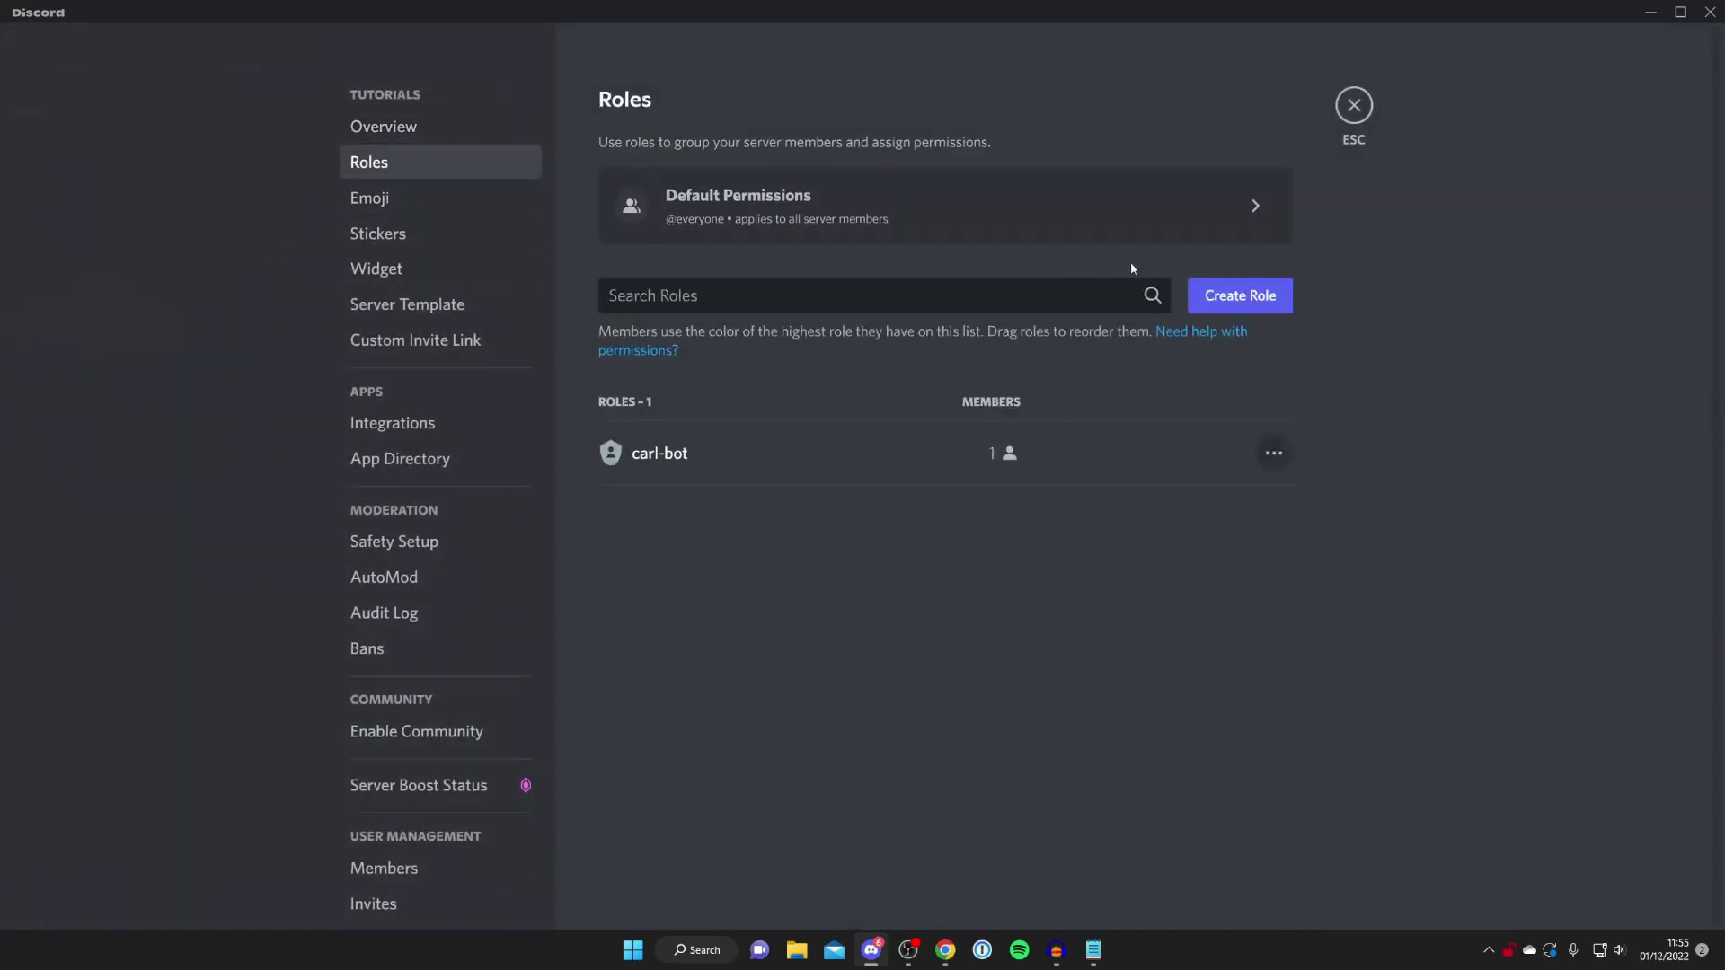
- Create a role named Clown with a pink colour
click(1233, 292)
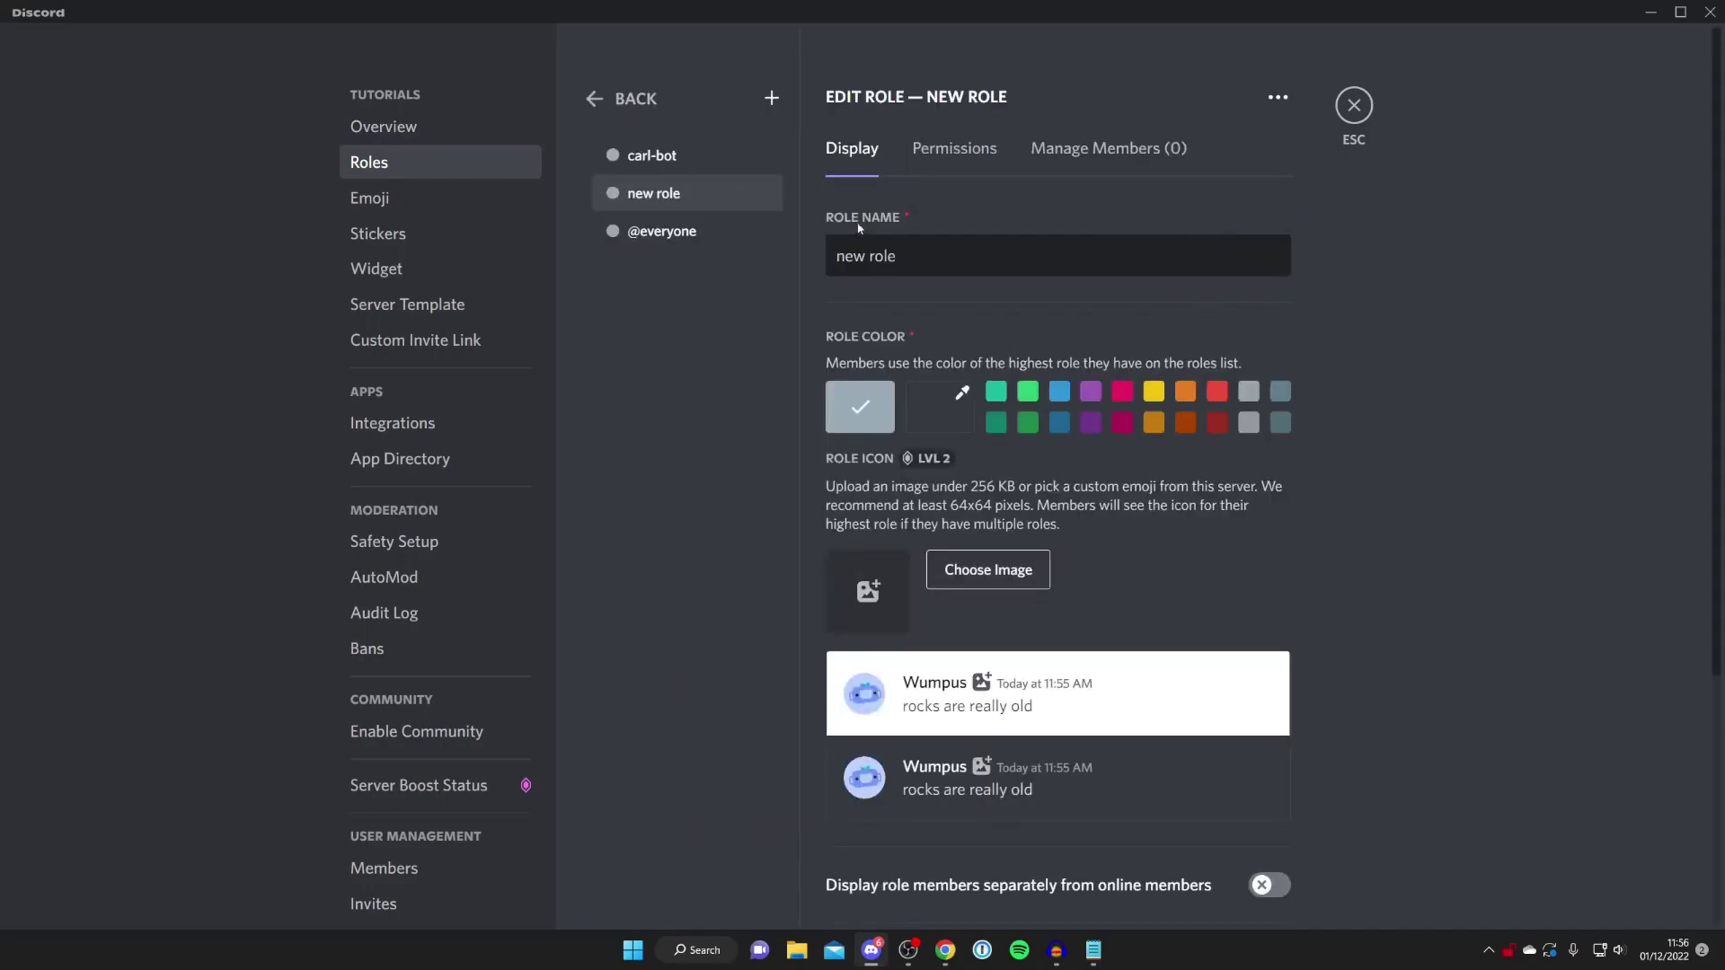
triple_click(999, 259)
text(C)
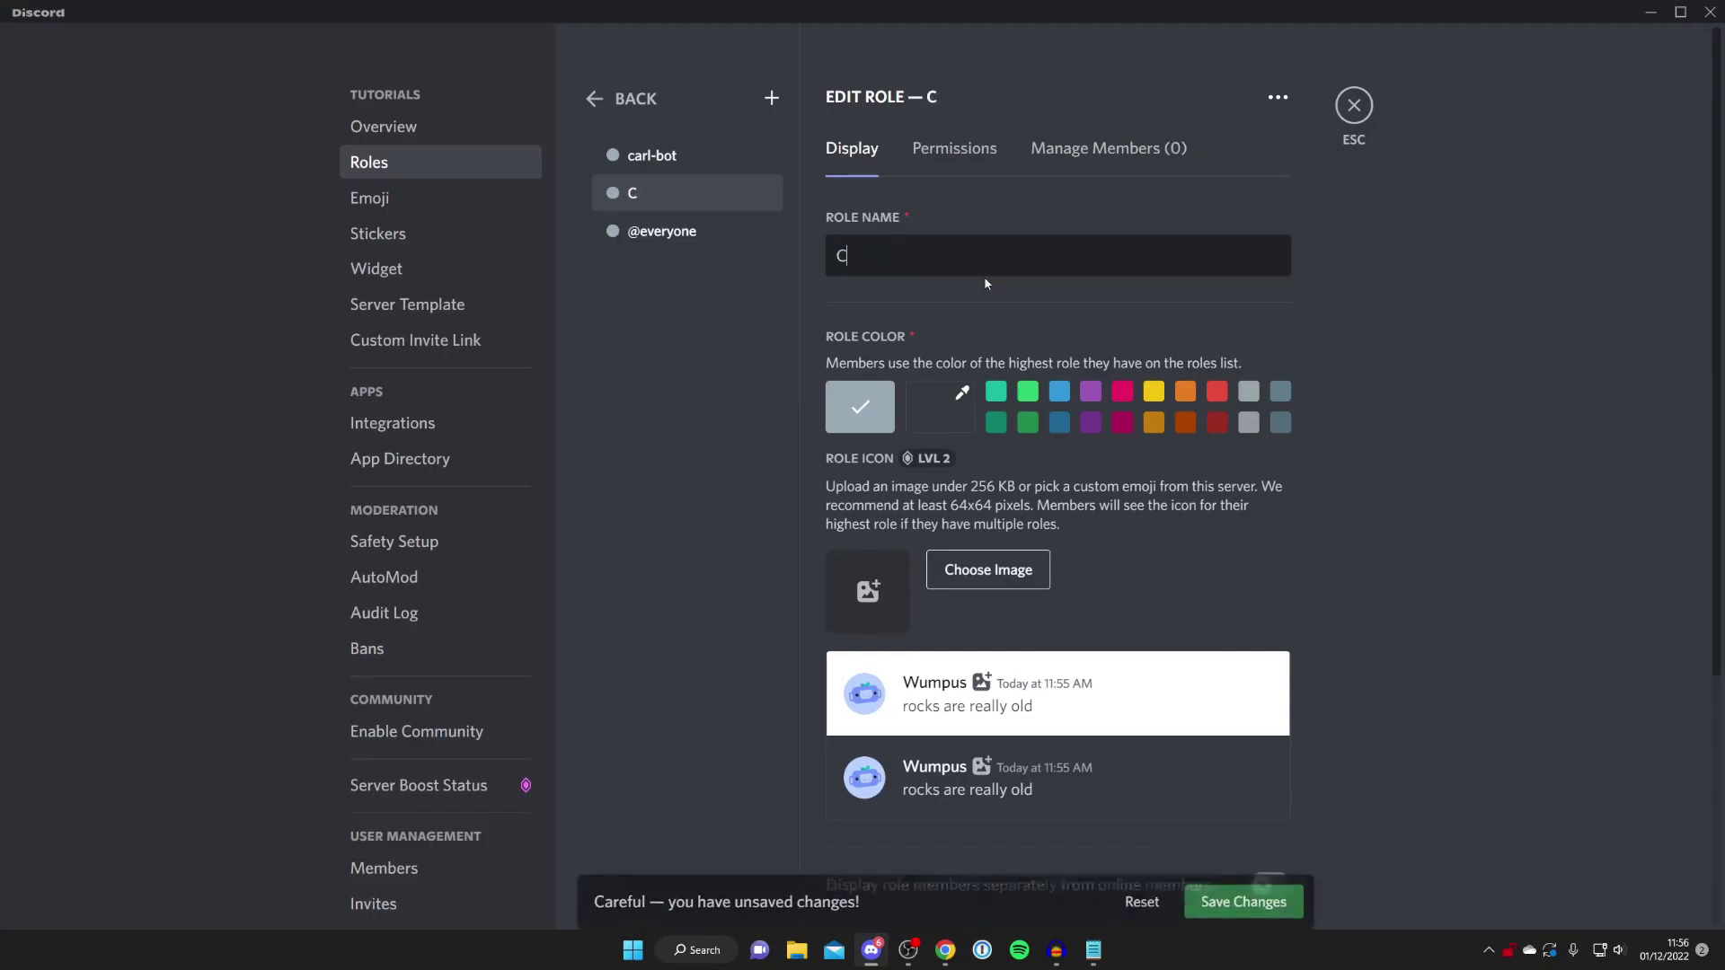
text(lown)
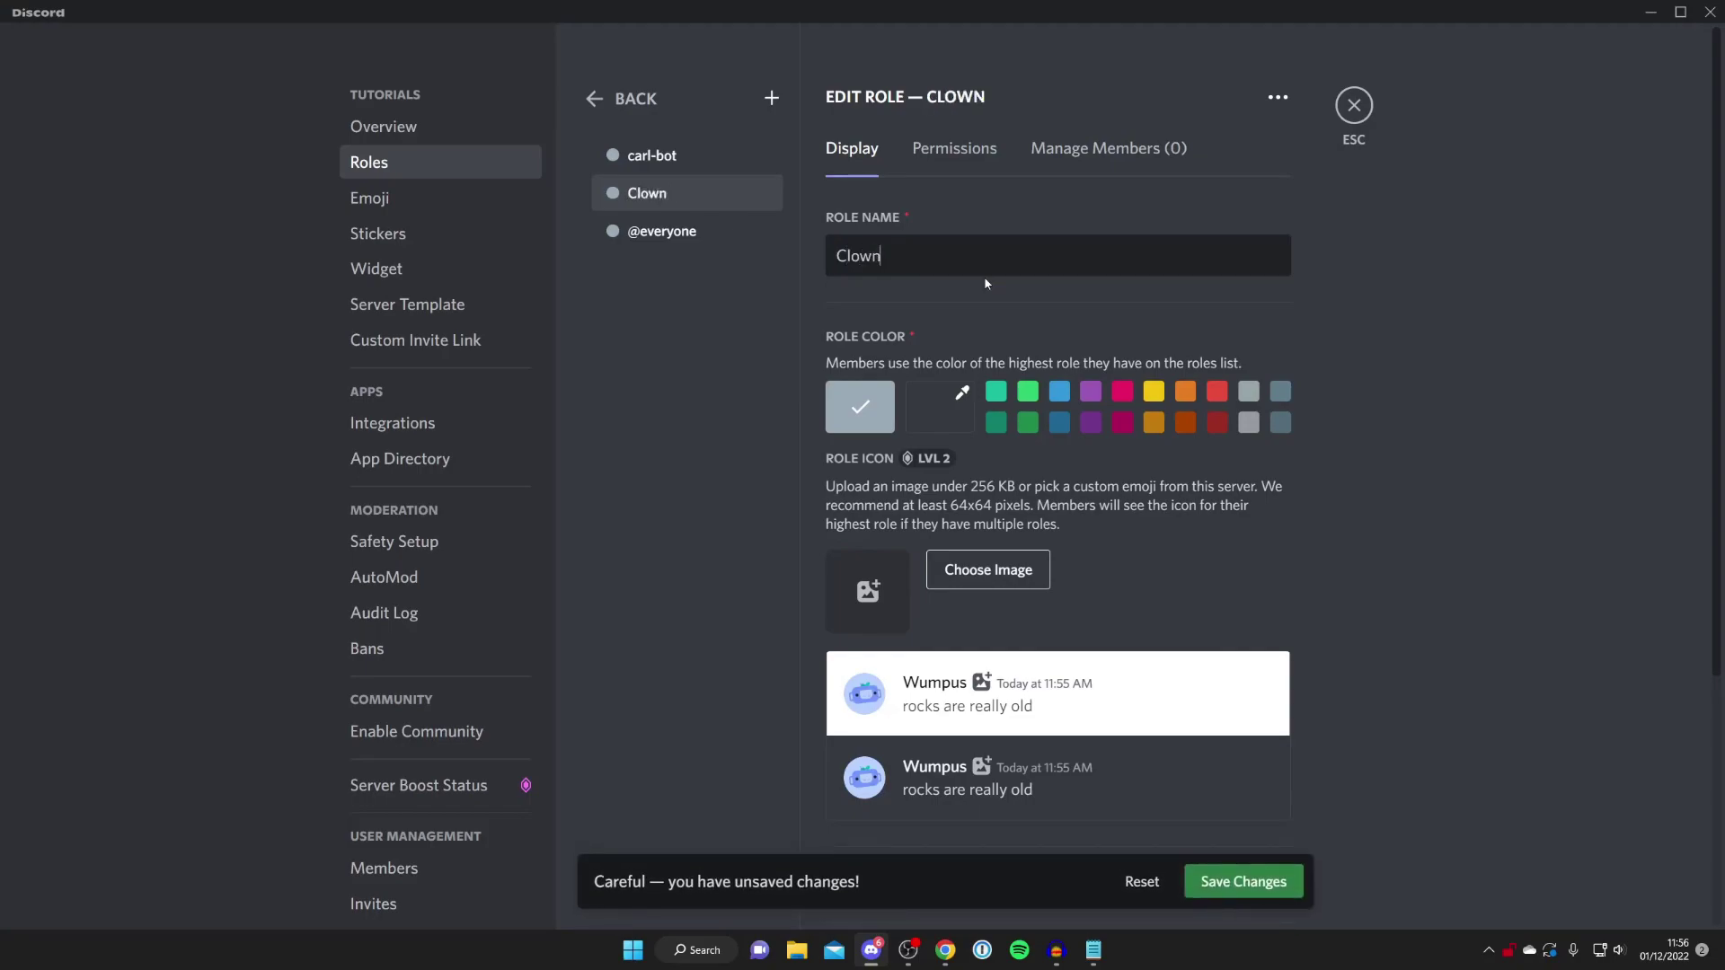
click(1123, 390)
click(1245, 883)
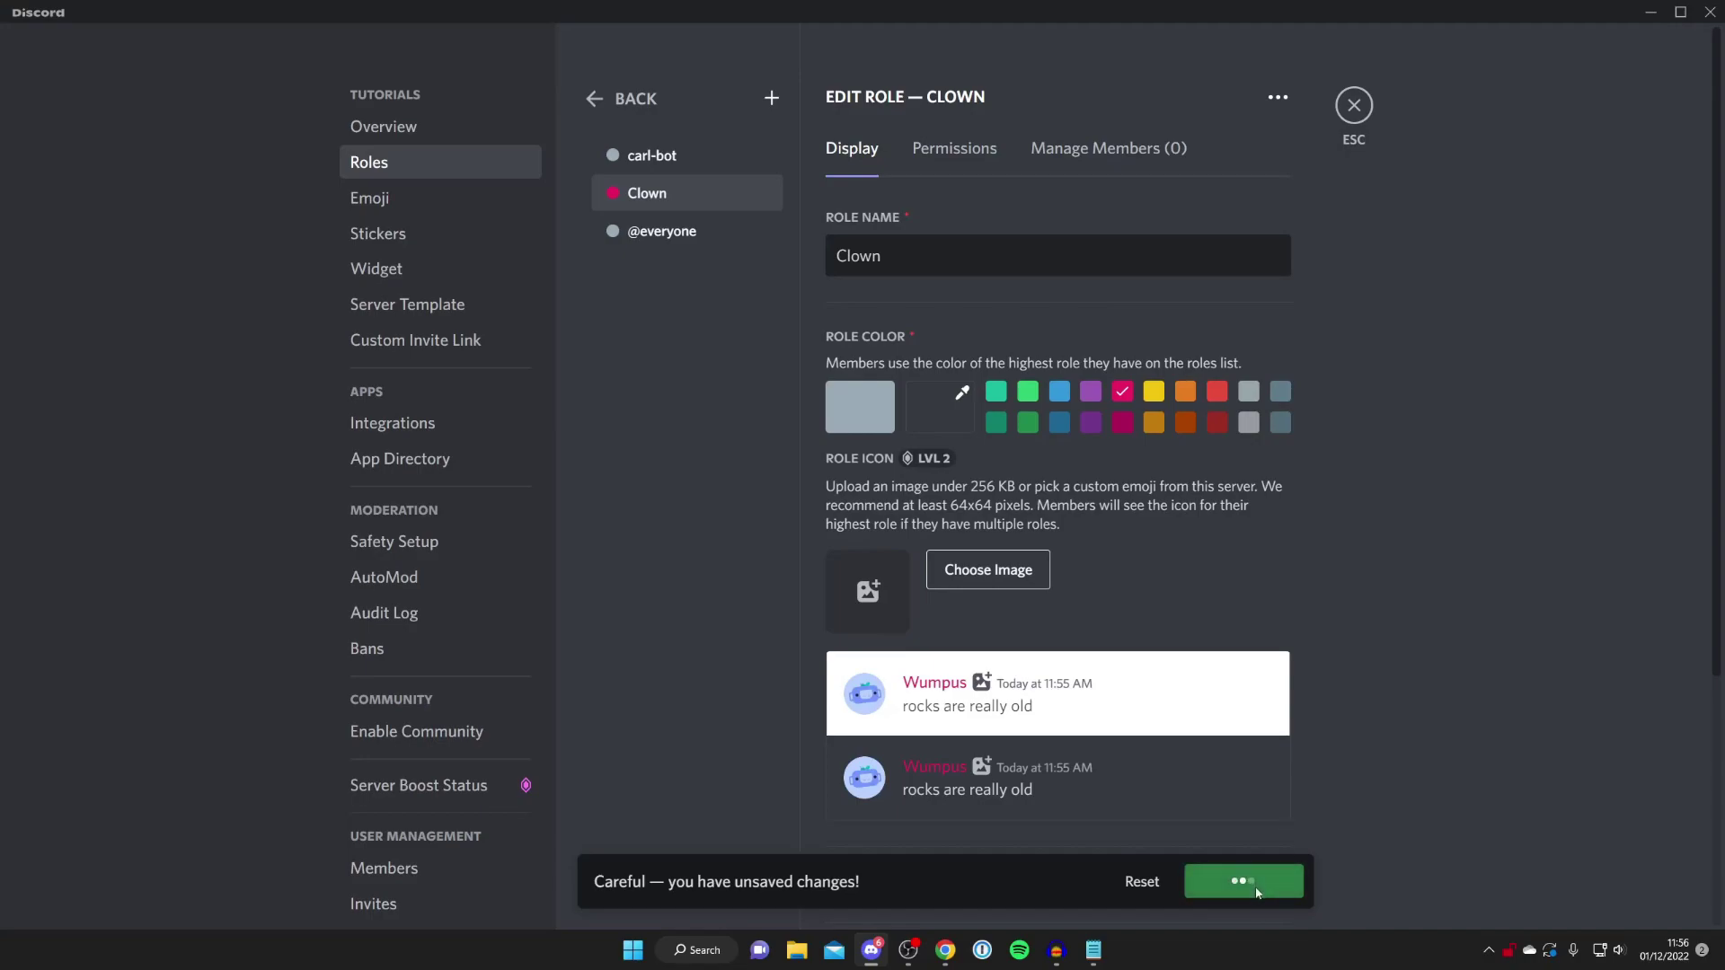
- Add a blue Cowboy role and close the server settings
click(772, 99)
click(928, 252)
key(ctrl+a)
key(BackSpace)
text(Cowboy)
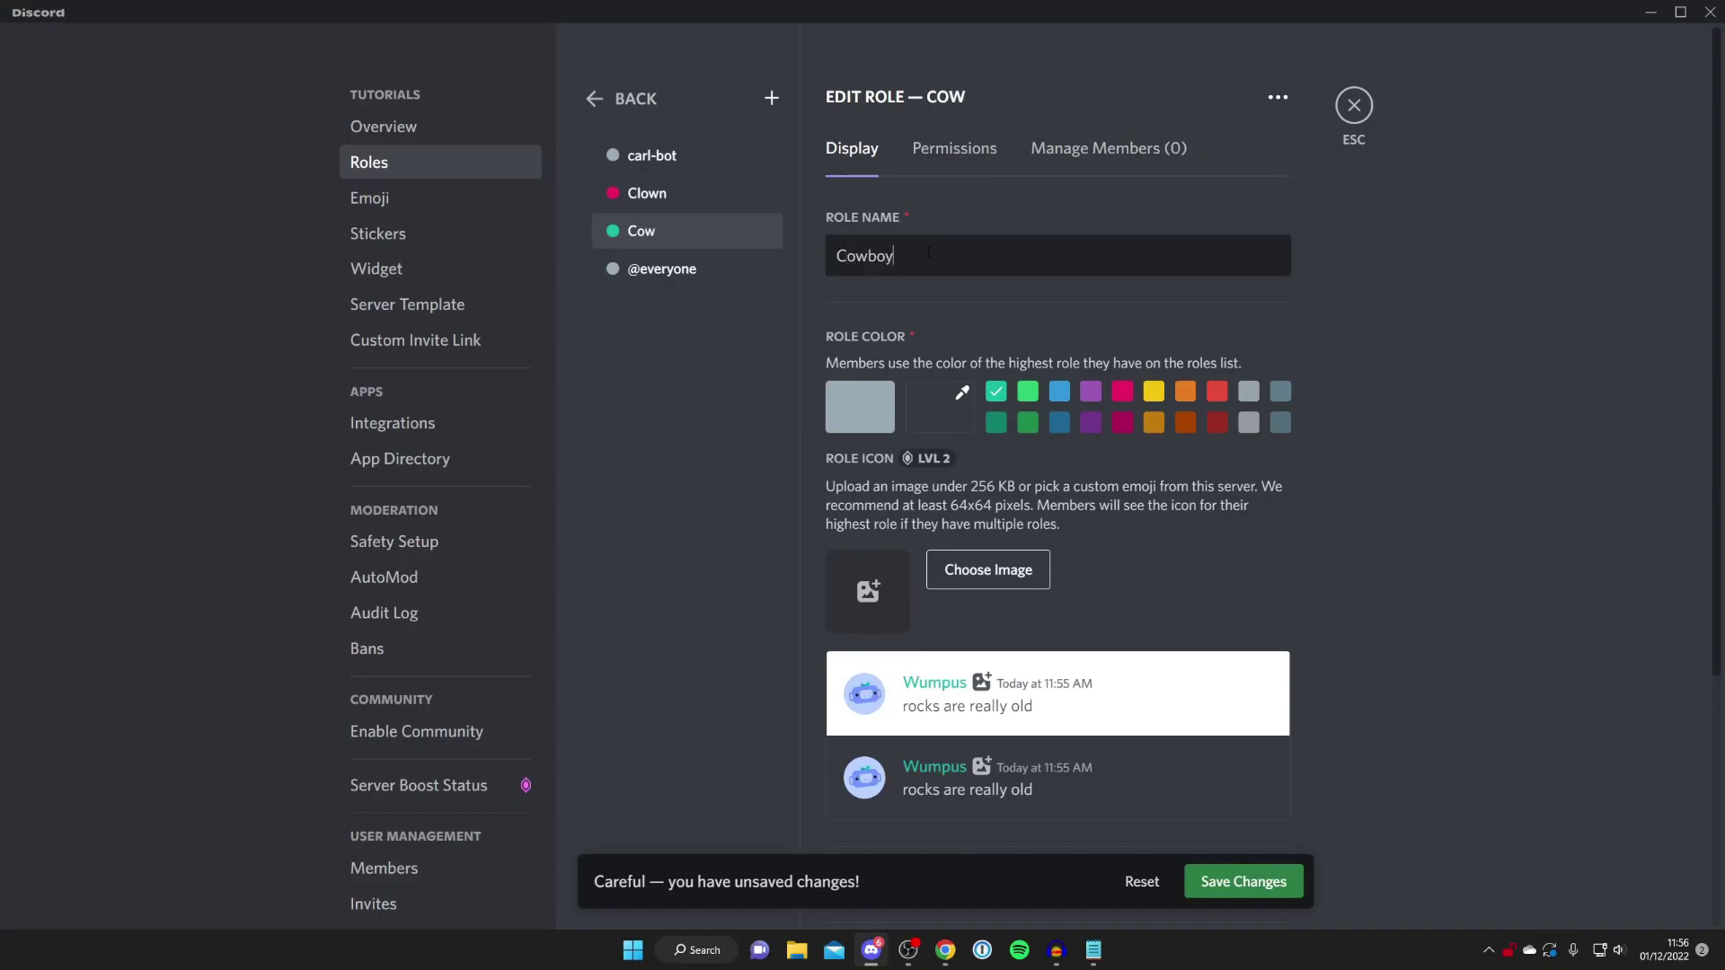
click(1062, 393)
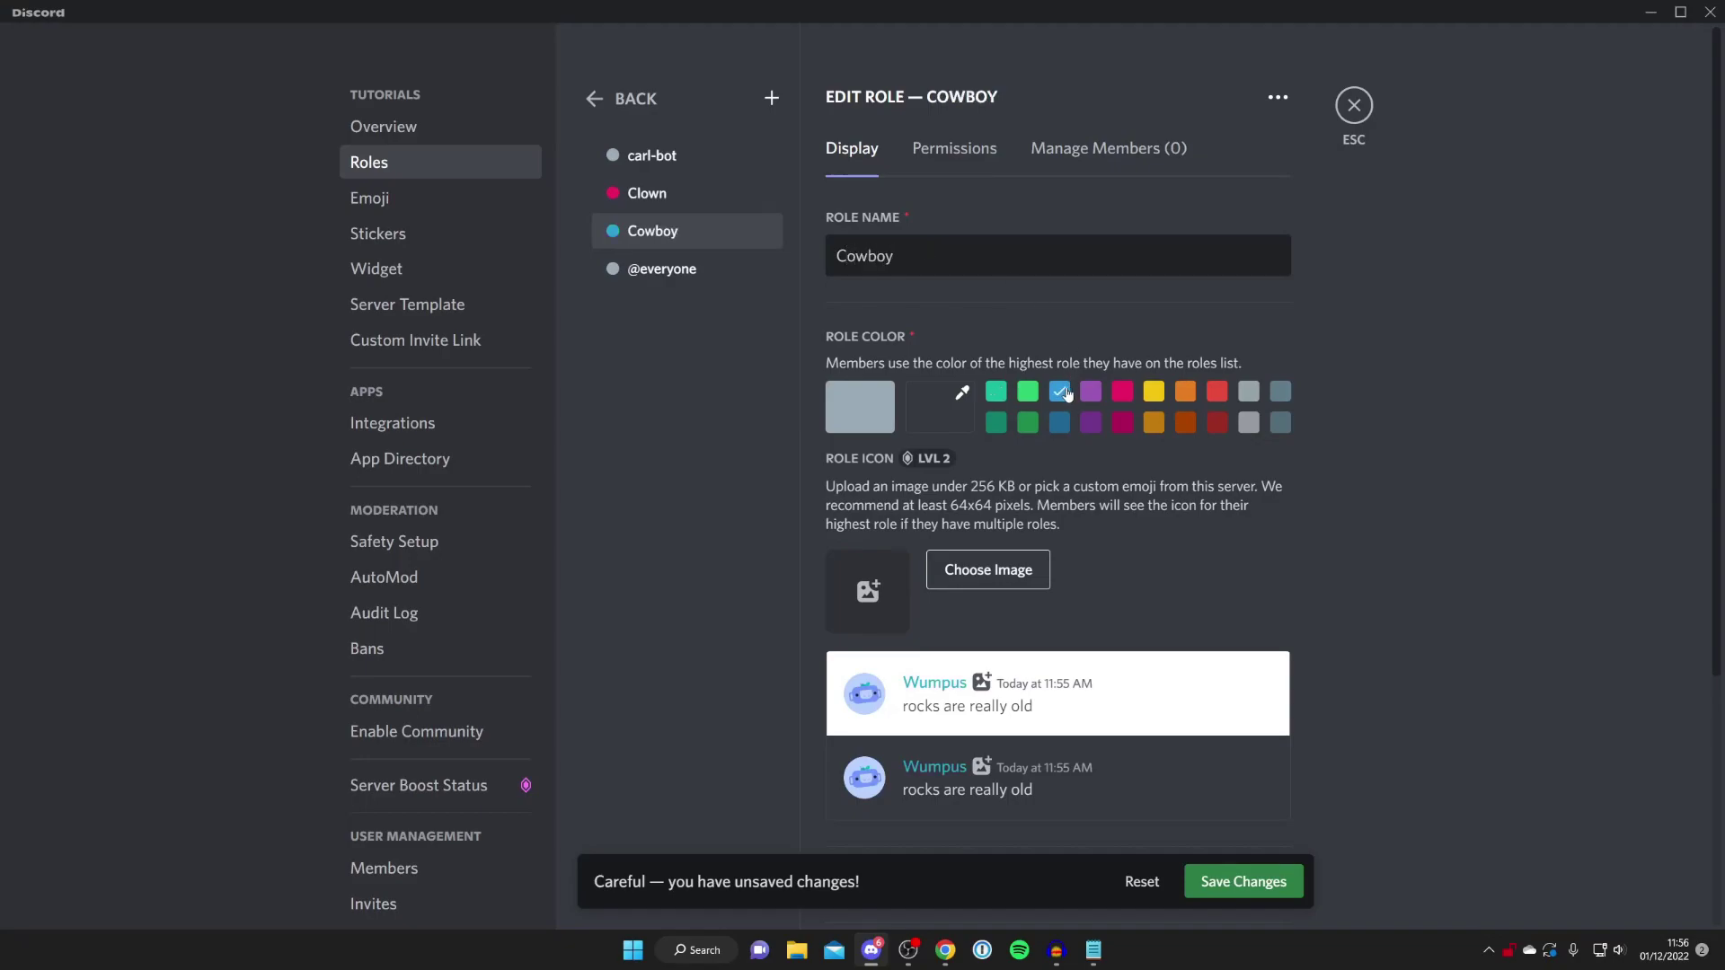
click(1288, 897)
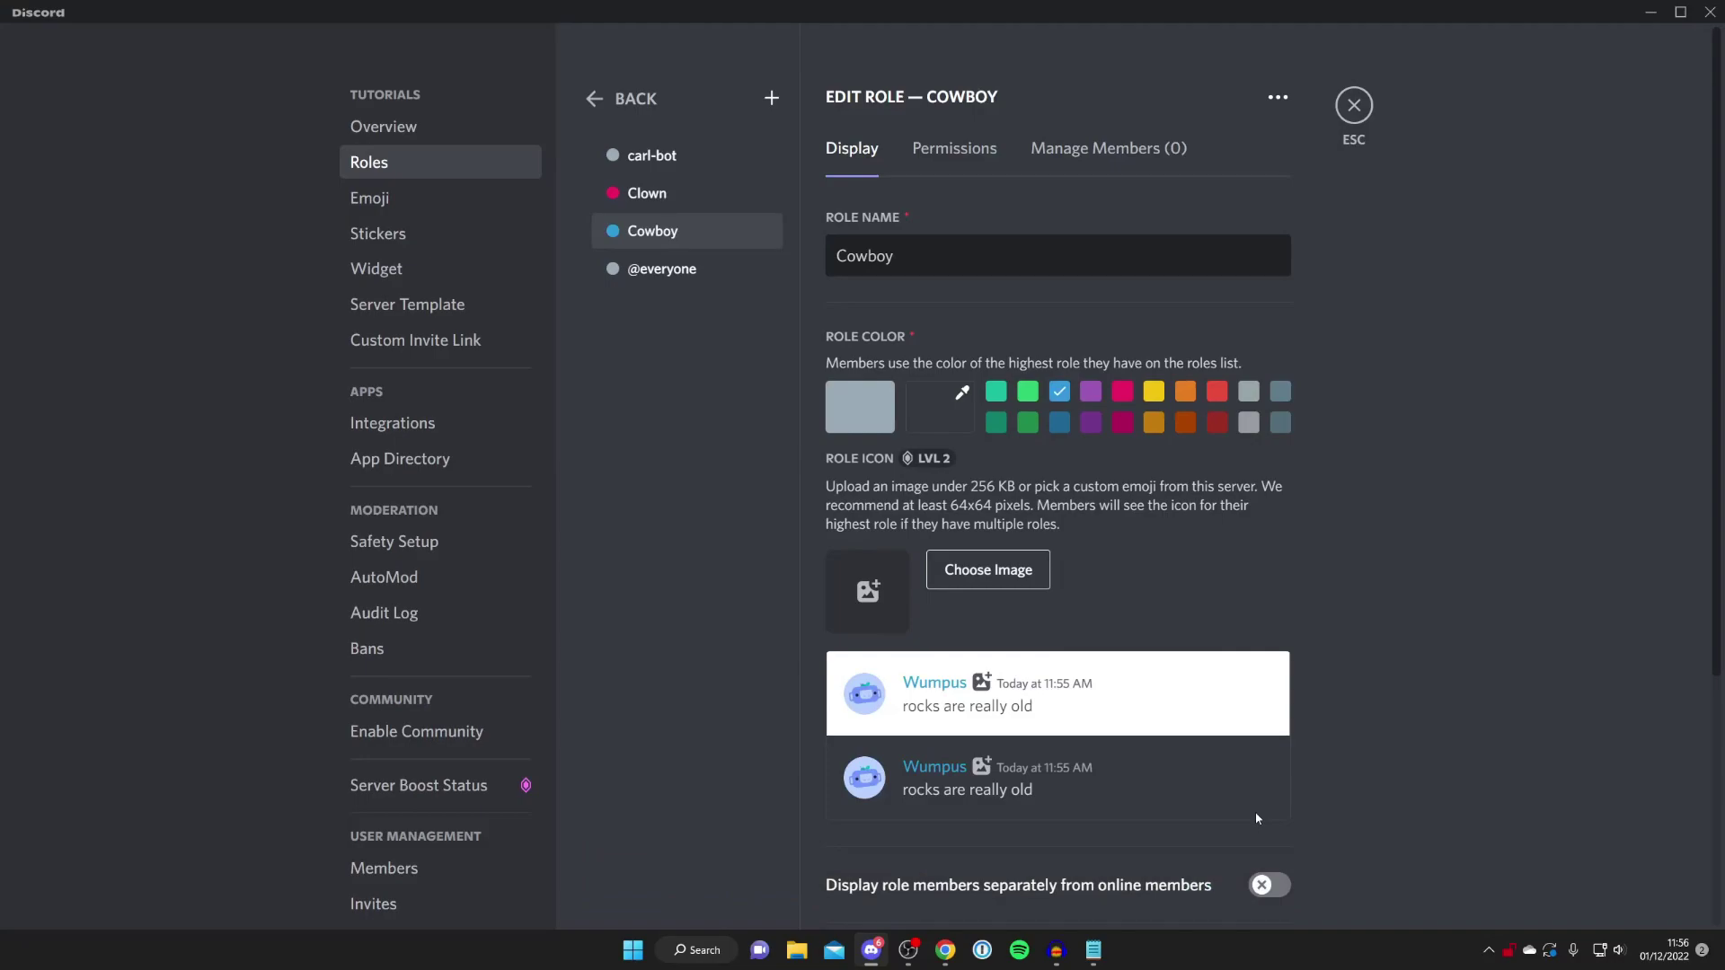
click(1355, 105)
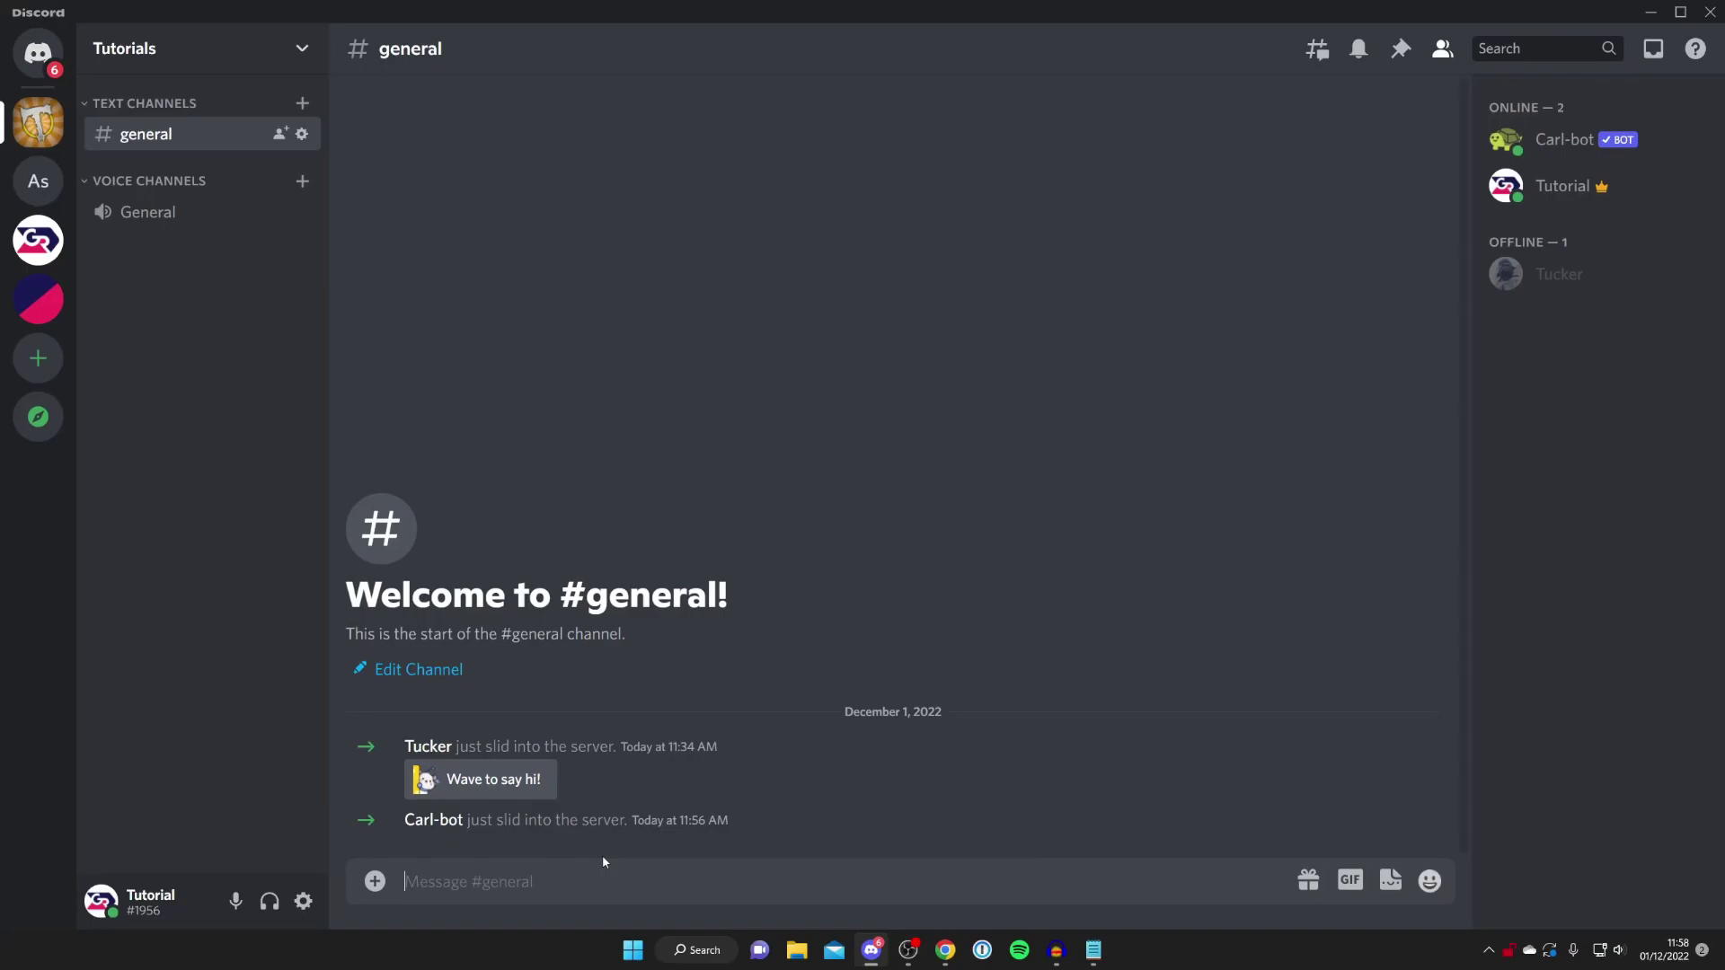
- Start Carl-bot's reaction-role setup with '?readtionrole make' and choose the #general channel
text(?)
text(read)
text(tionrole )
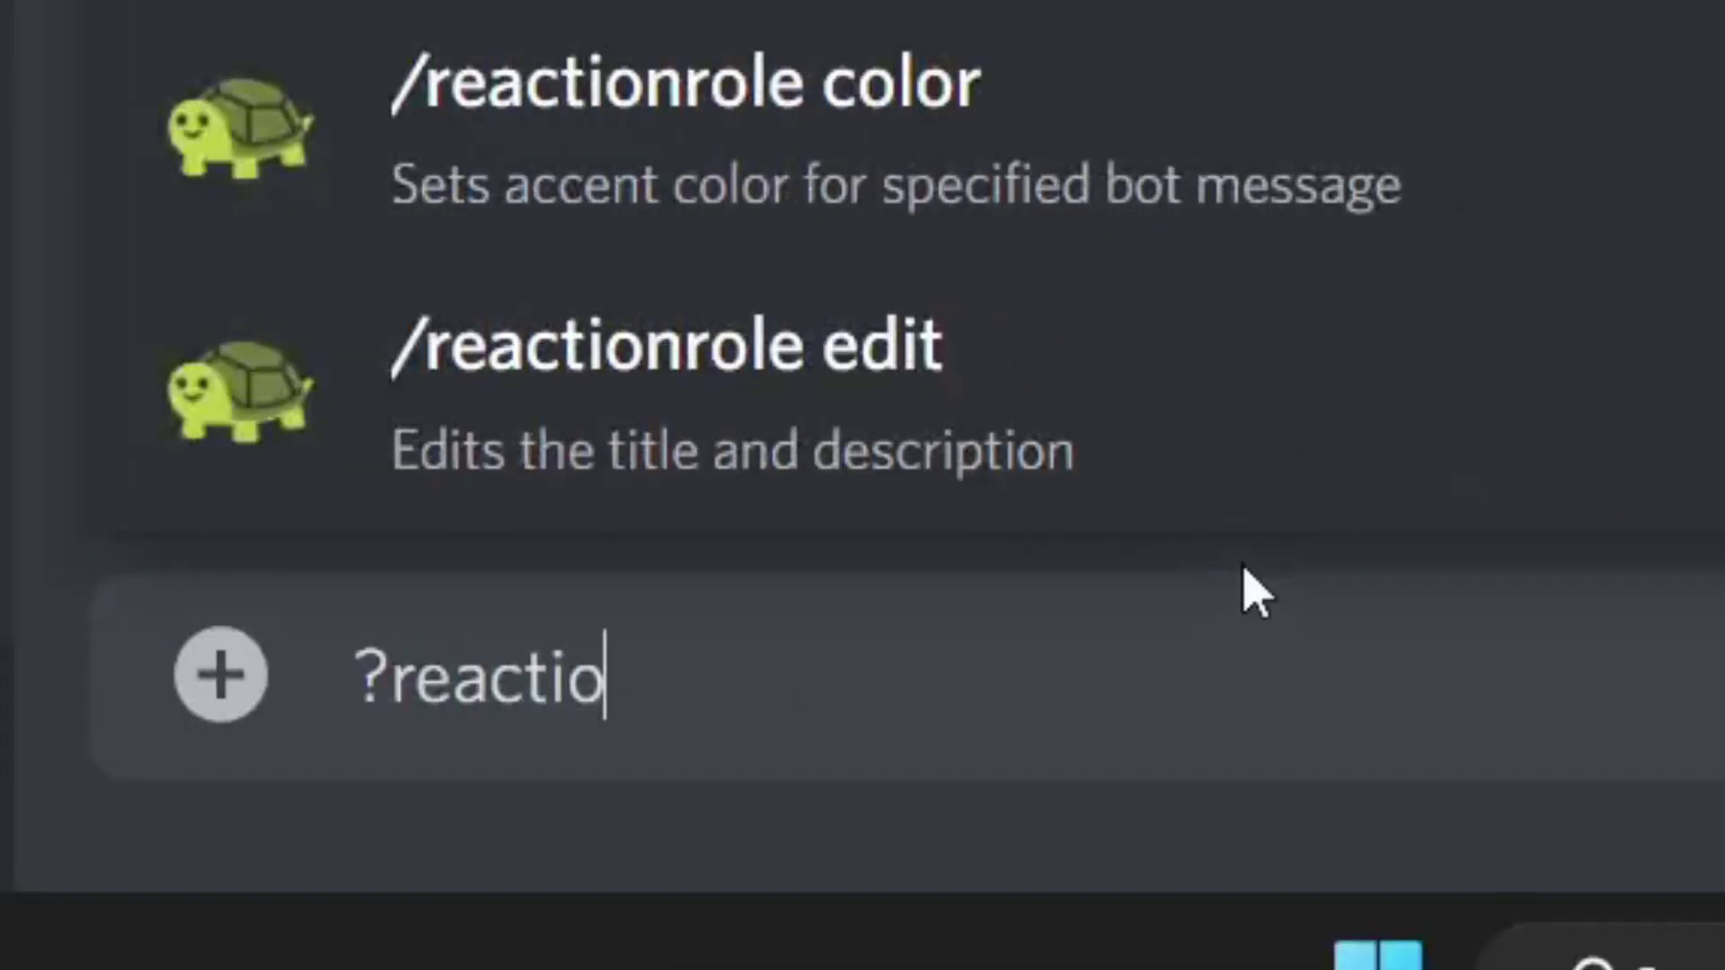
text(make)
key(Return)
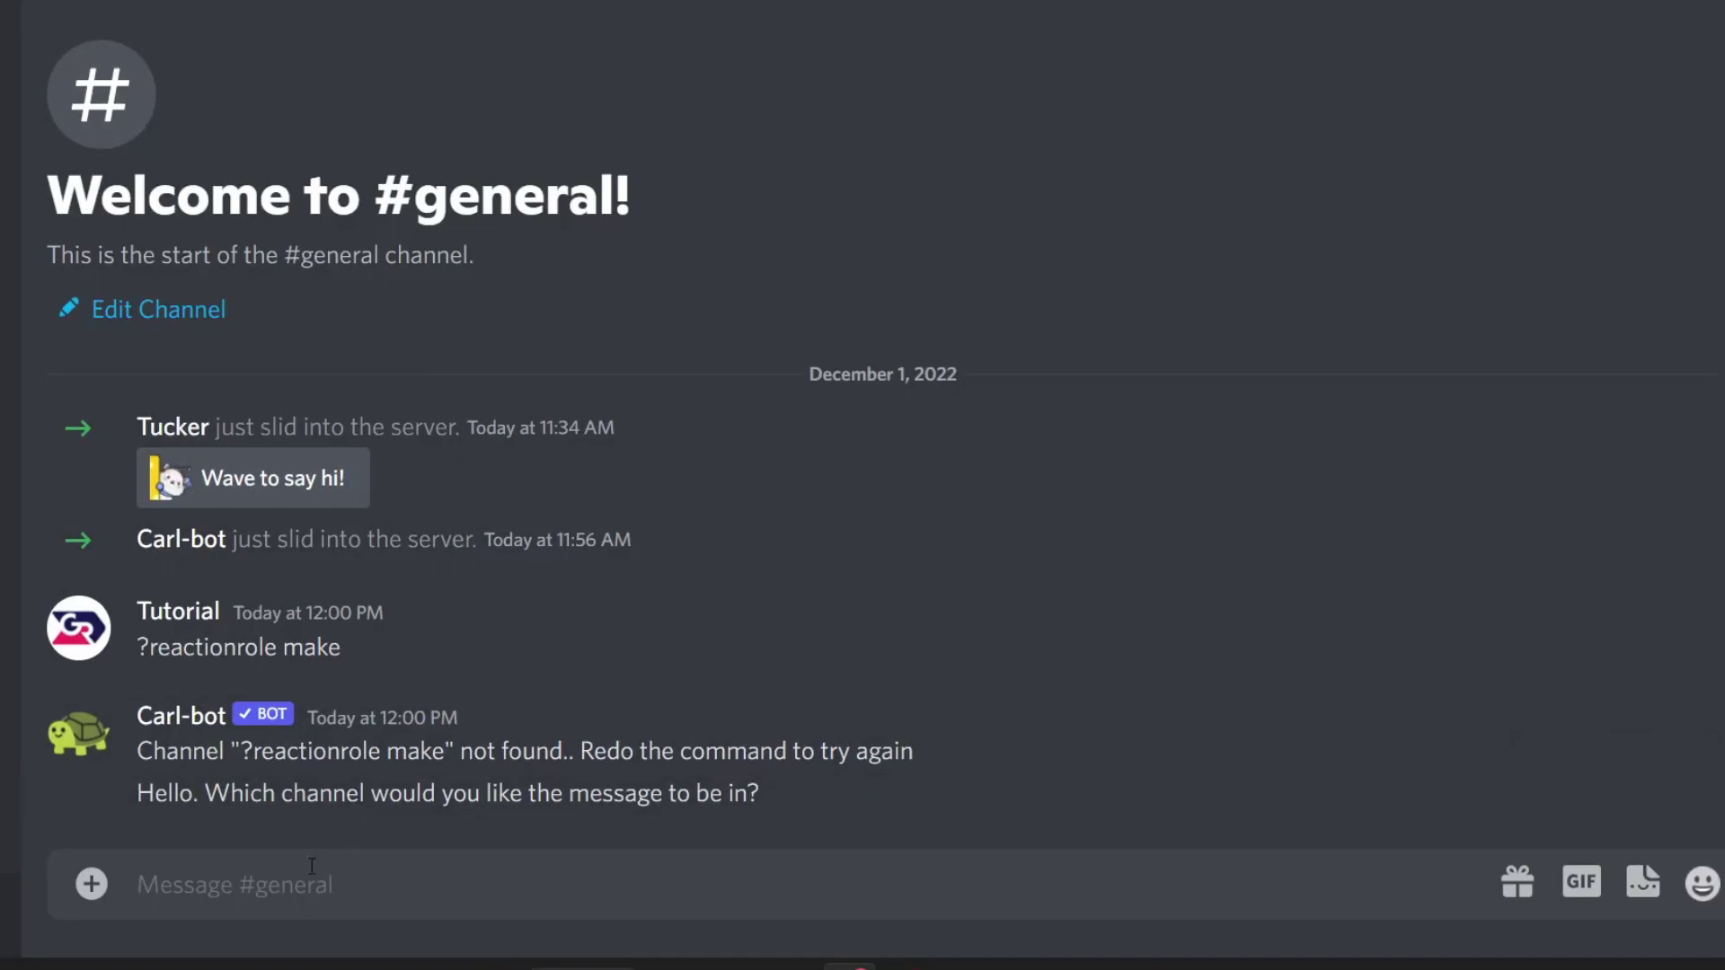
text(#)
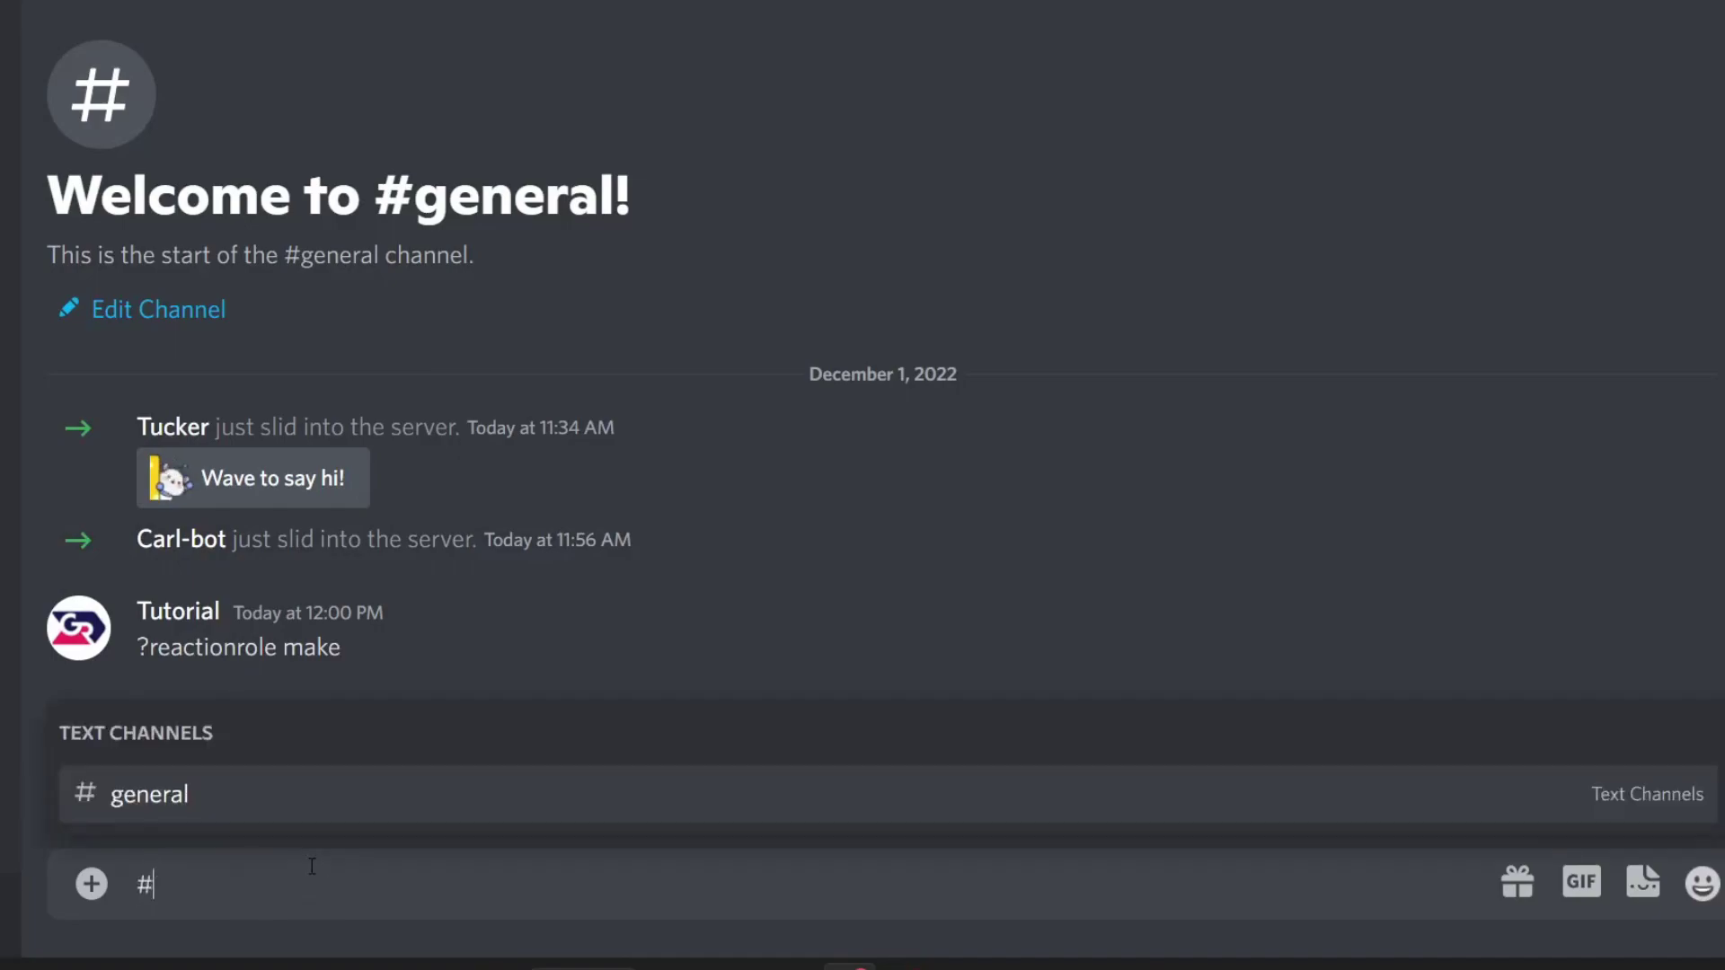
click(264, 825)
key(Return)
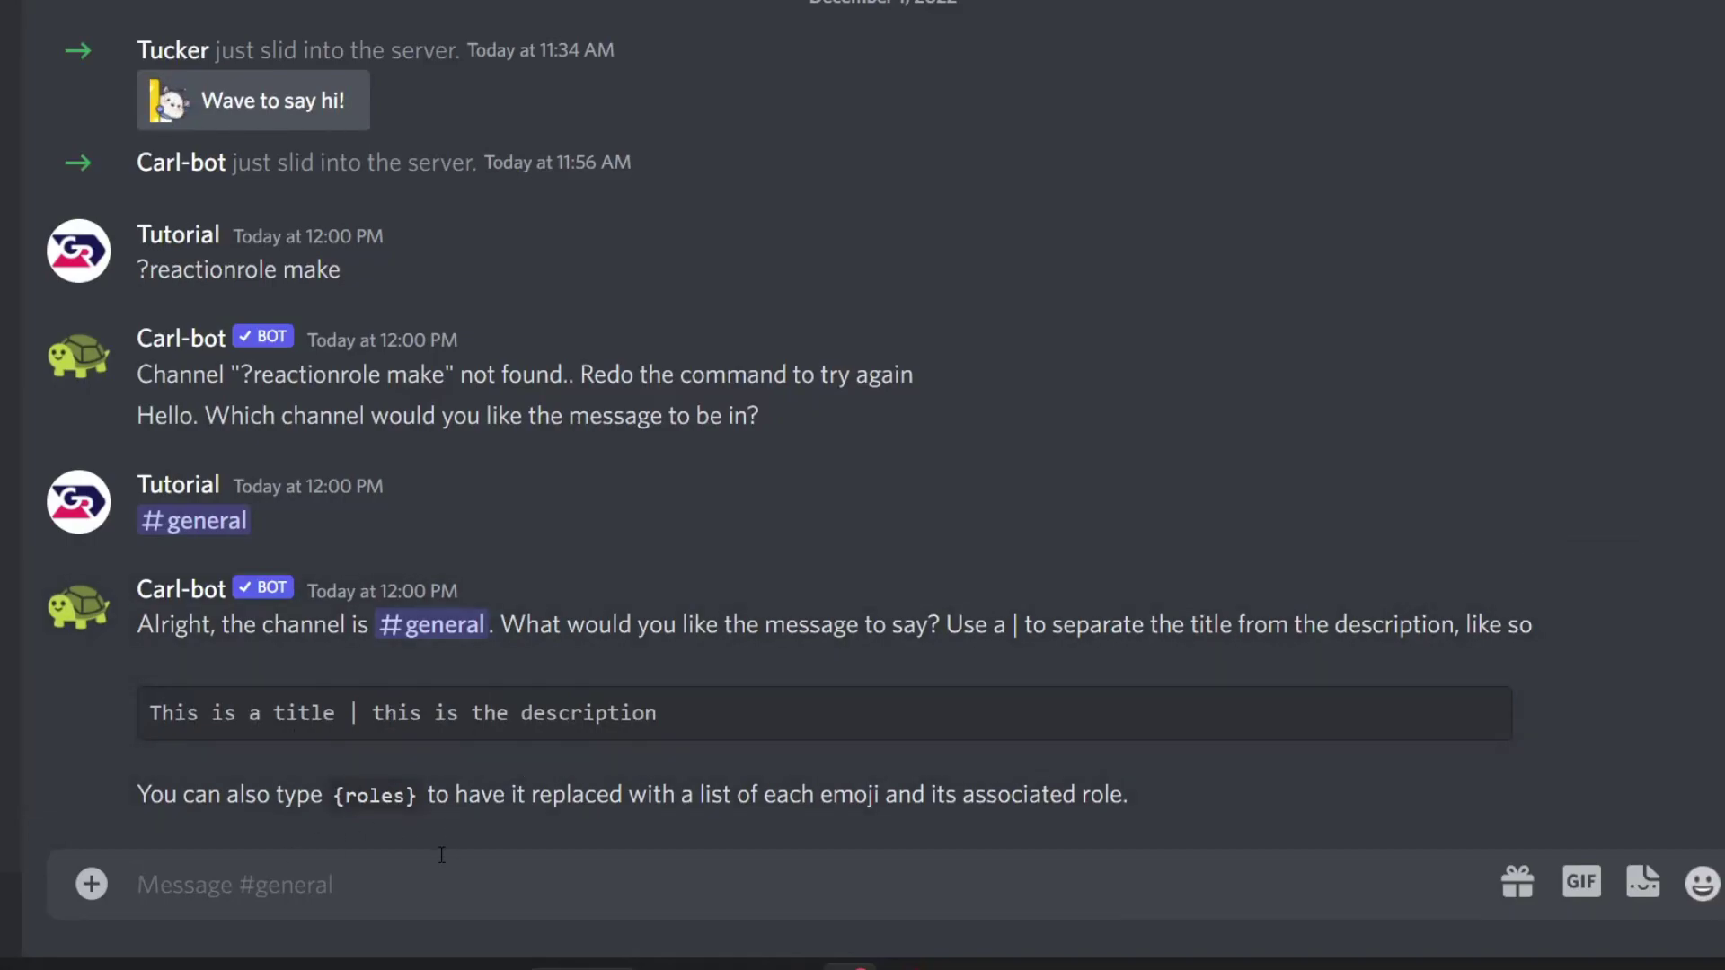
- Send 'Roles | {roles}' as the reaction-role message title and description
text(Roles )
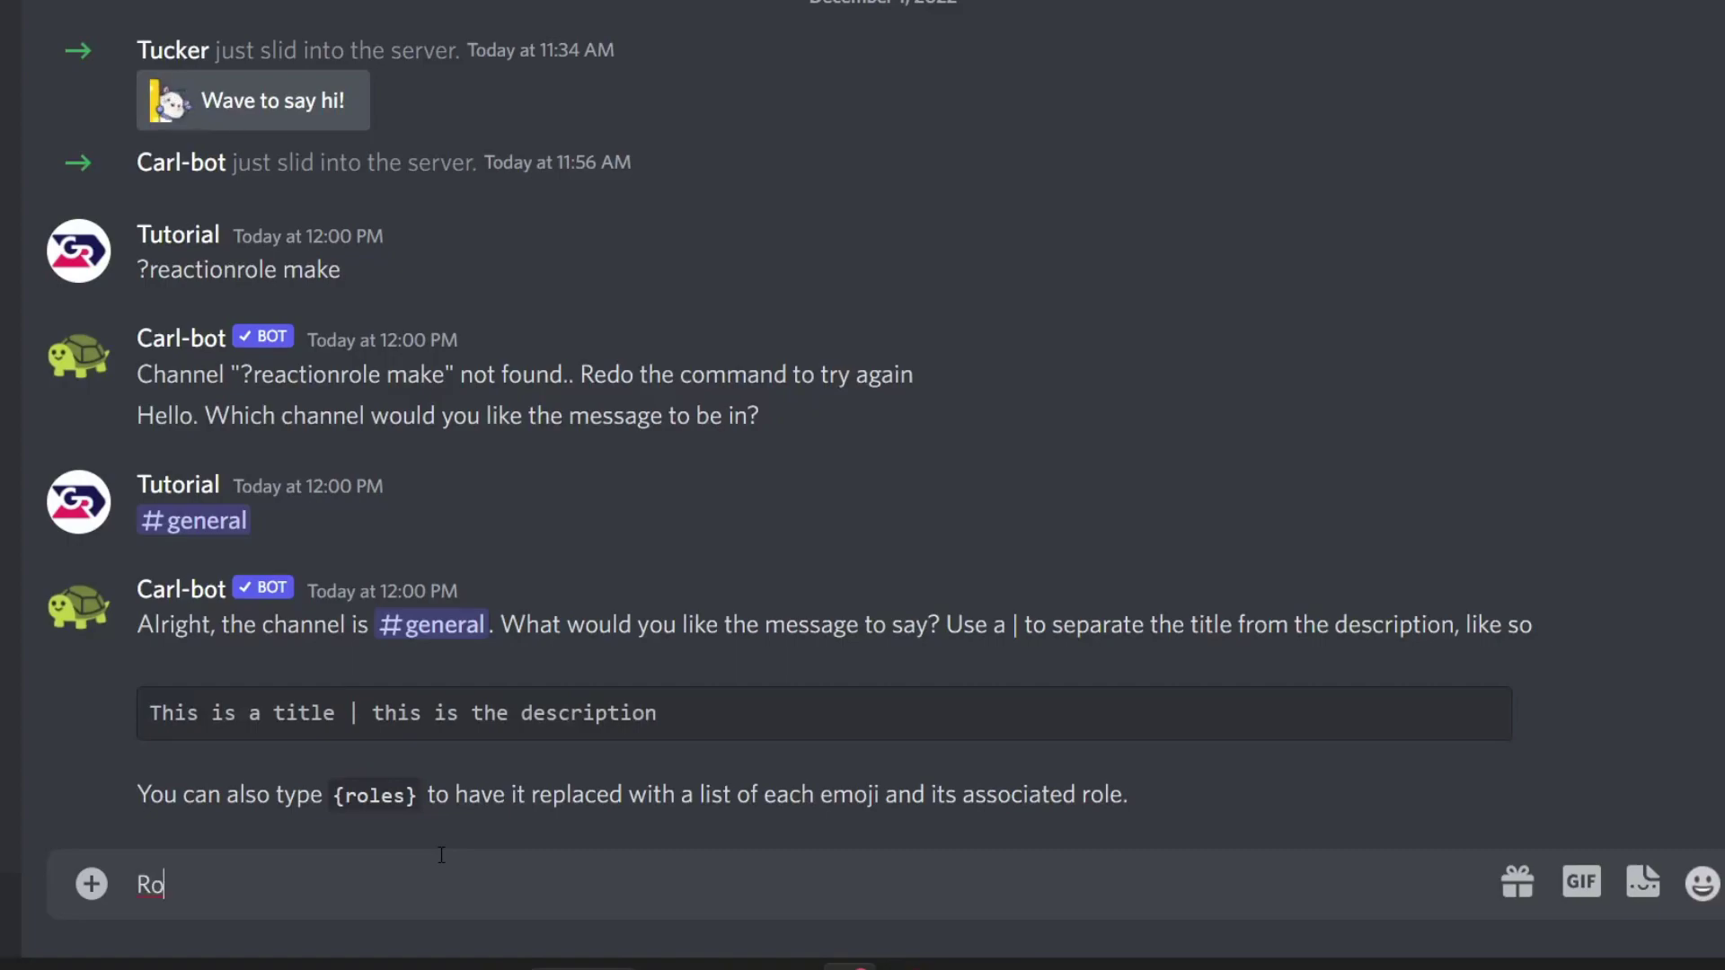
text(|)
drag(332, 795, 417, 812)
key(ctrl+c)
click(262, 884)
key(ctrl+v)
key(Return)
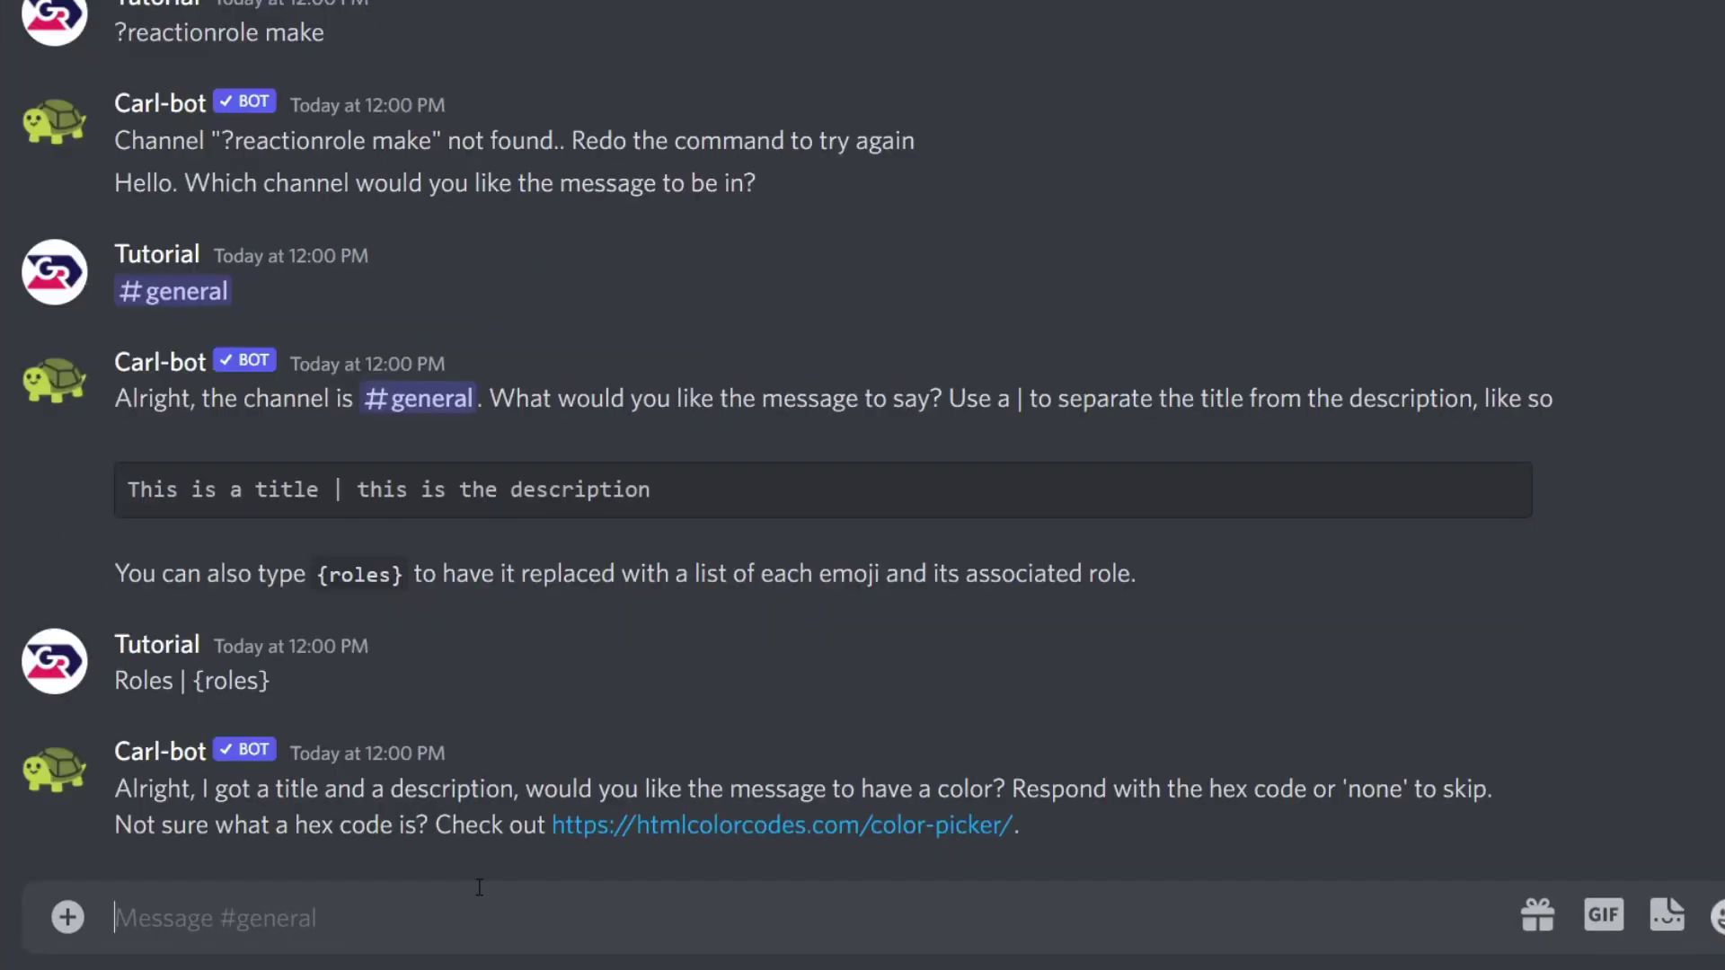
- Pick bright green on htmlcolorcodes and select its hex code #67FF33
click(704, 824)
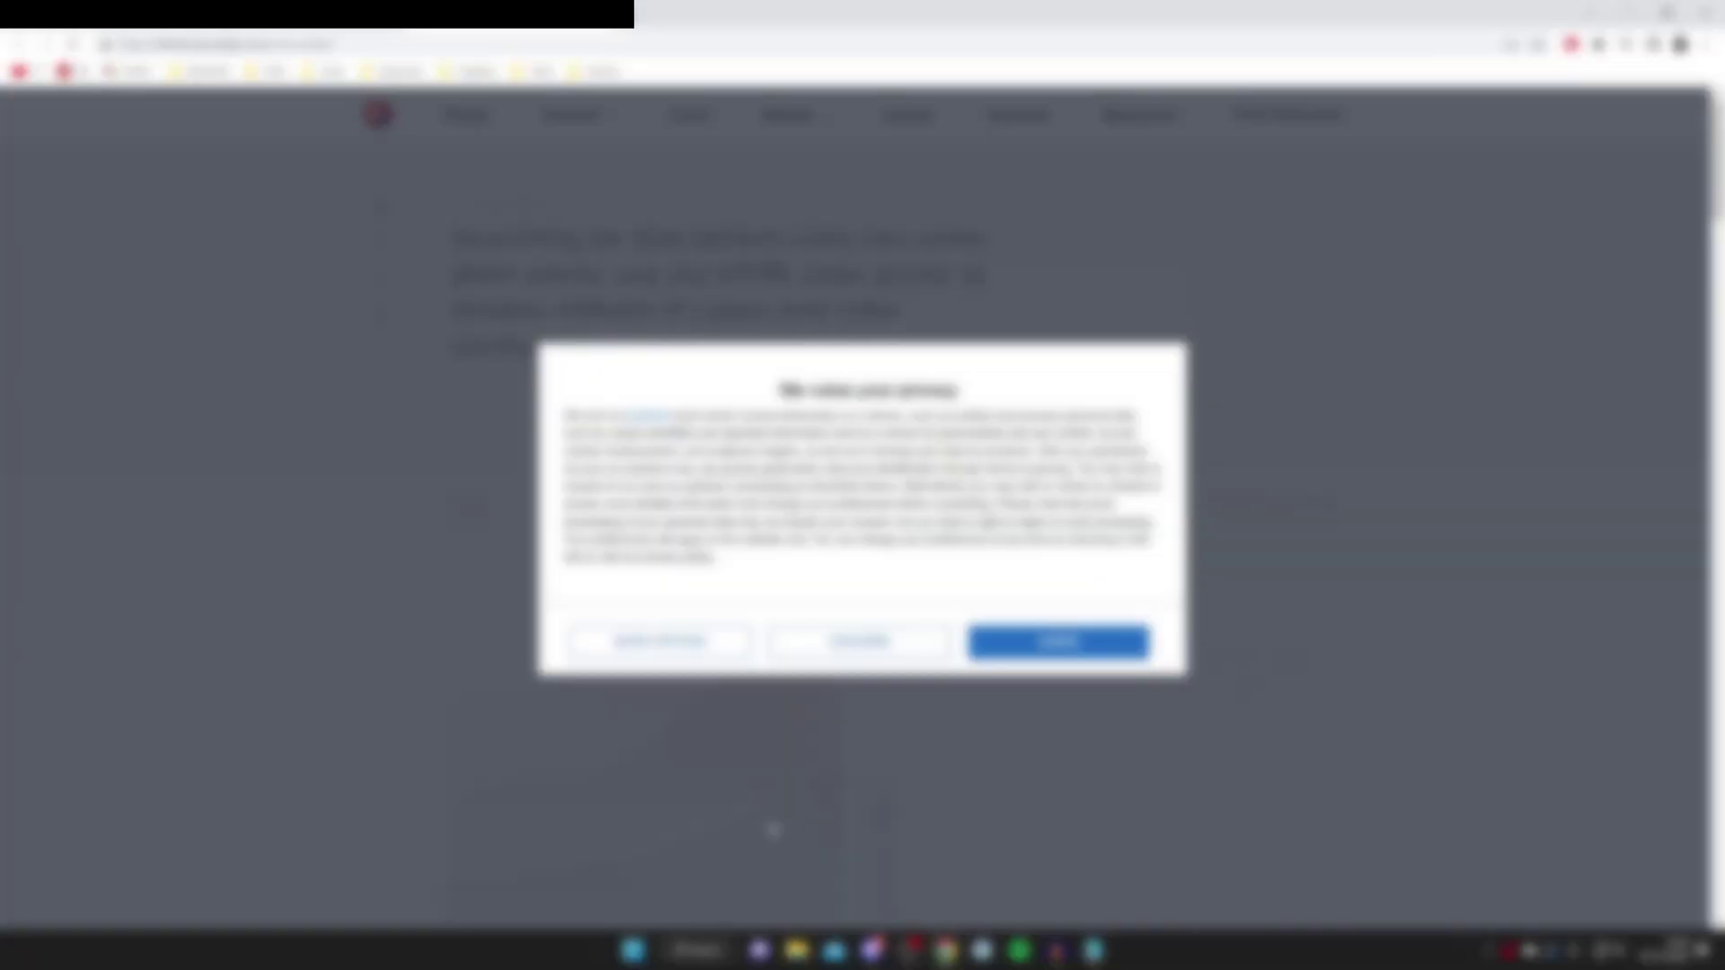
click(879, 640)
click(878, 638)
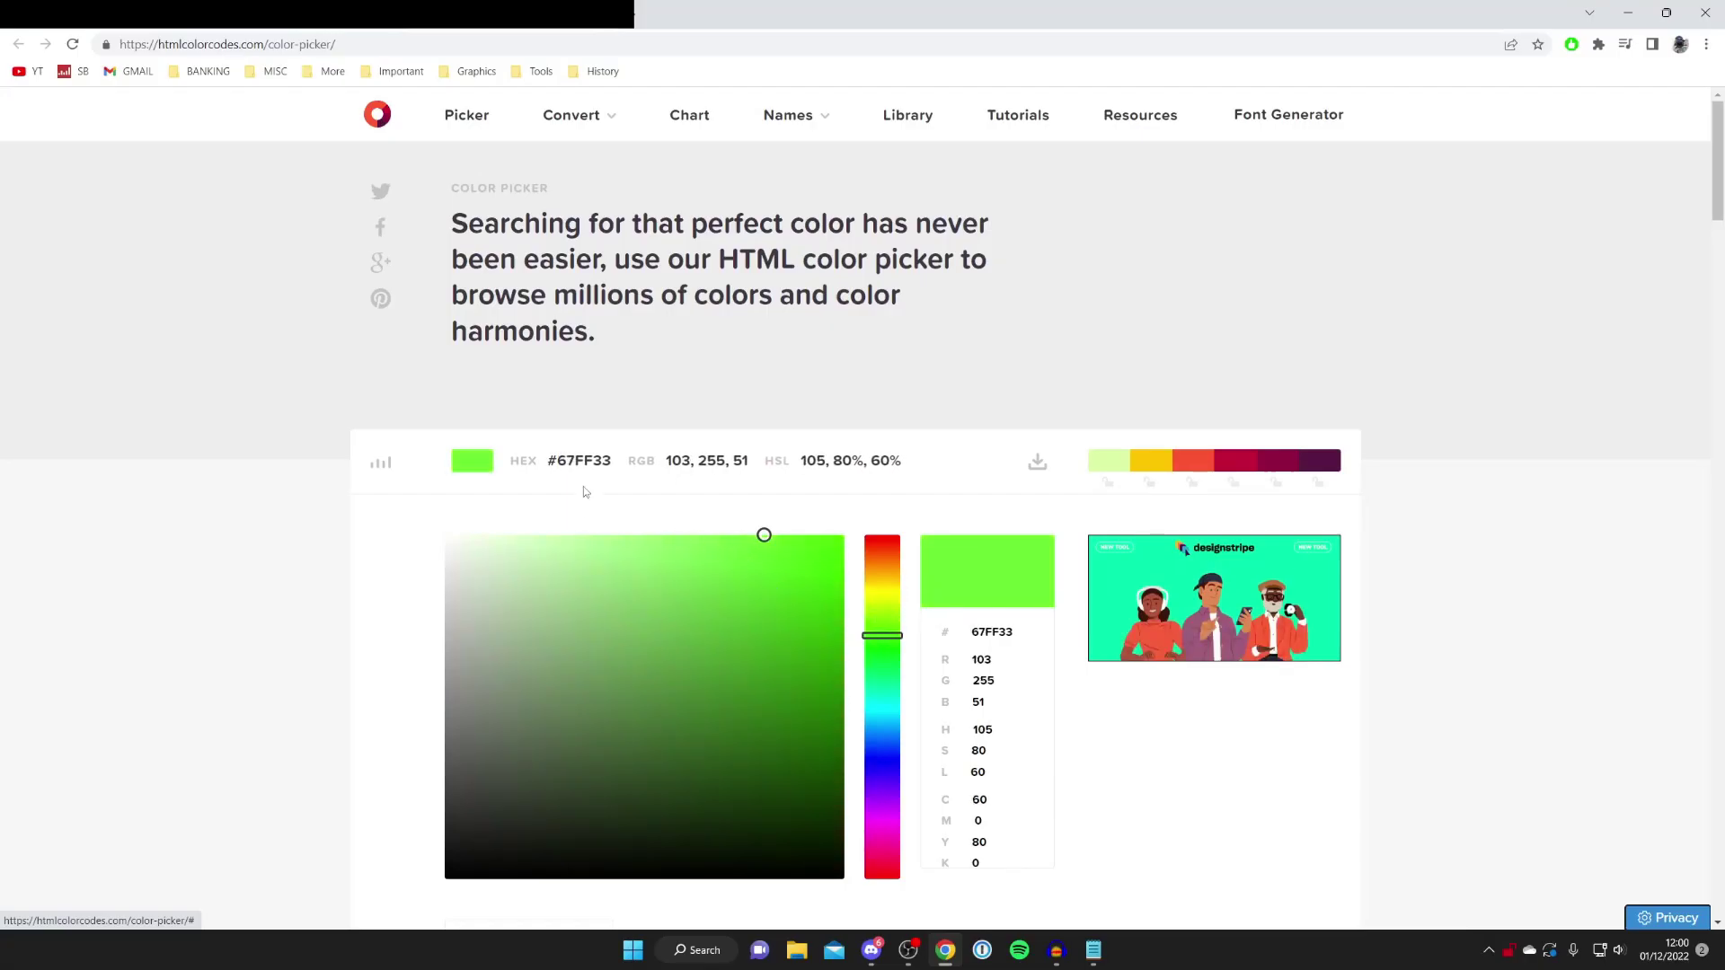
click(578, 460)
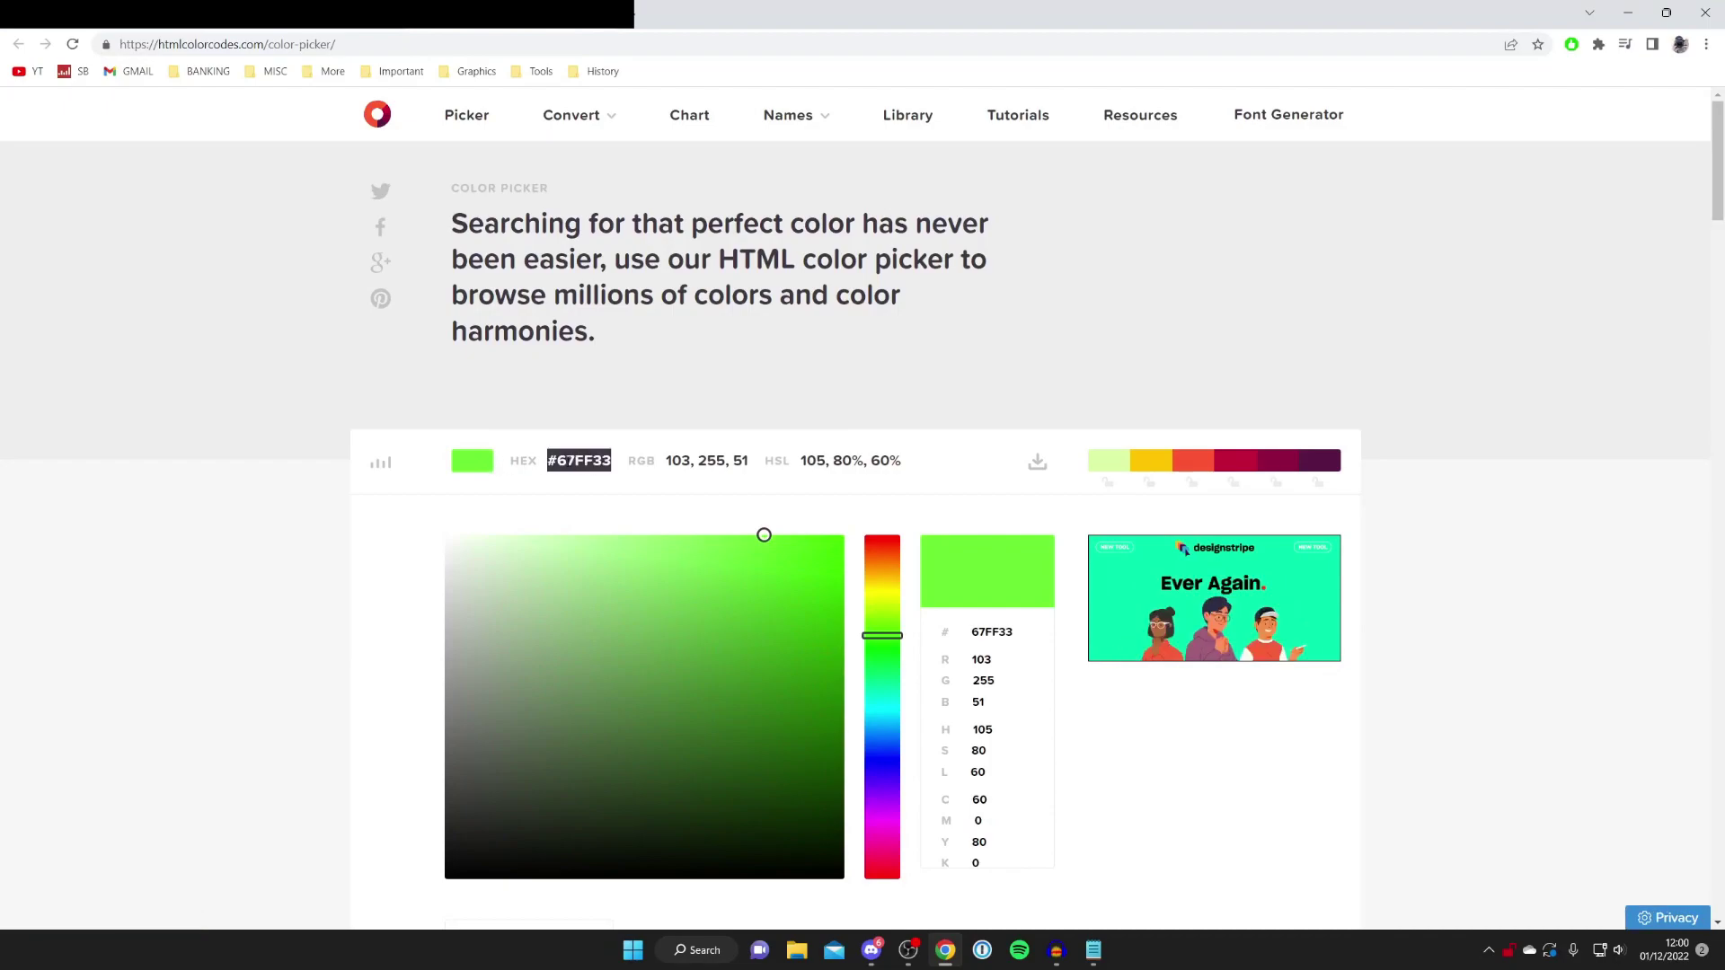
- Send #67FF33 to Carl-bot in Discord as the message colour
click(872, 950)
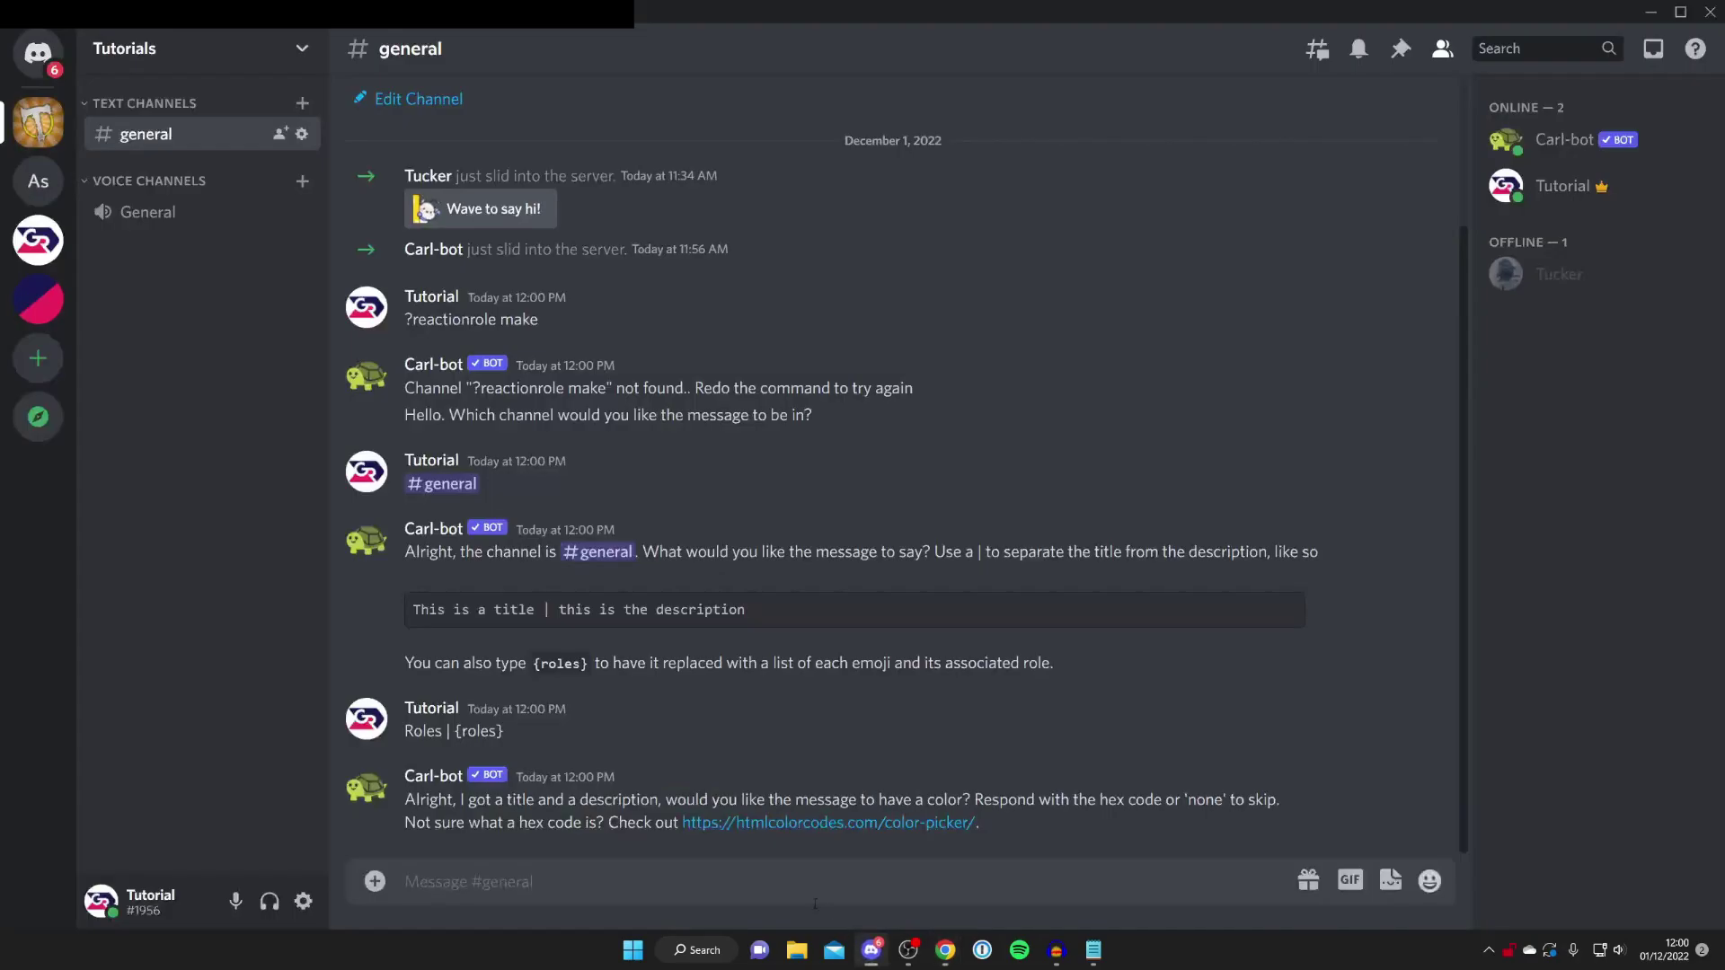
key(ctrl+v)
key(Return)
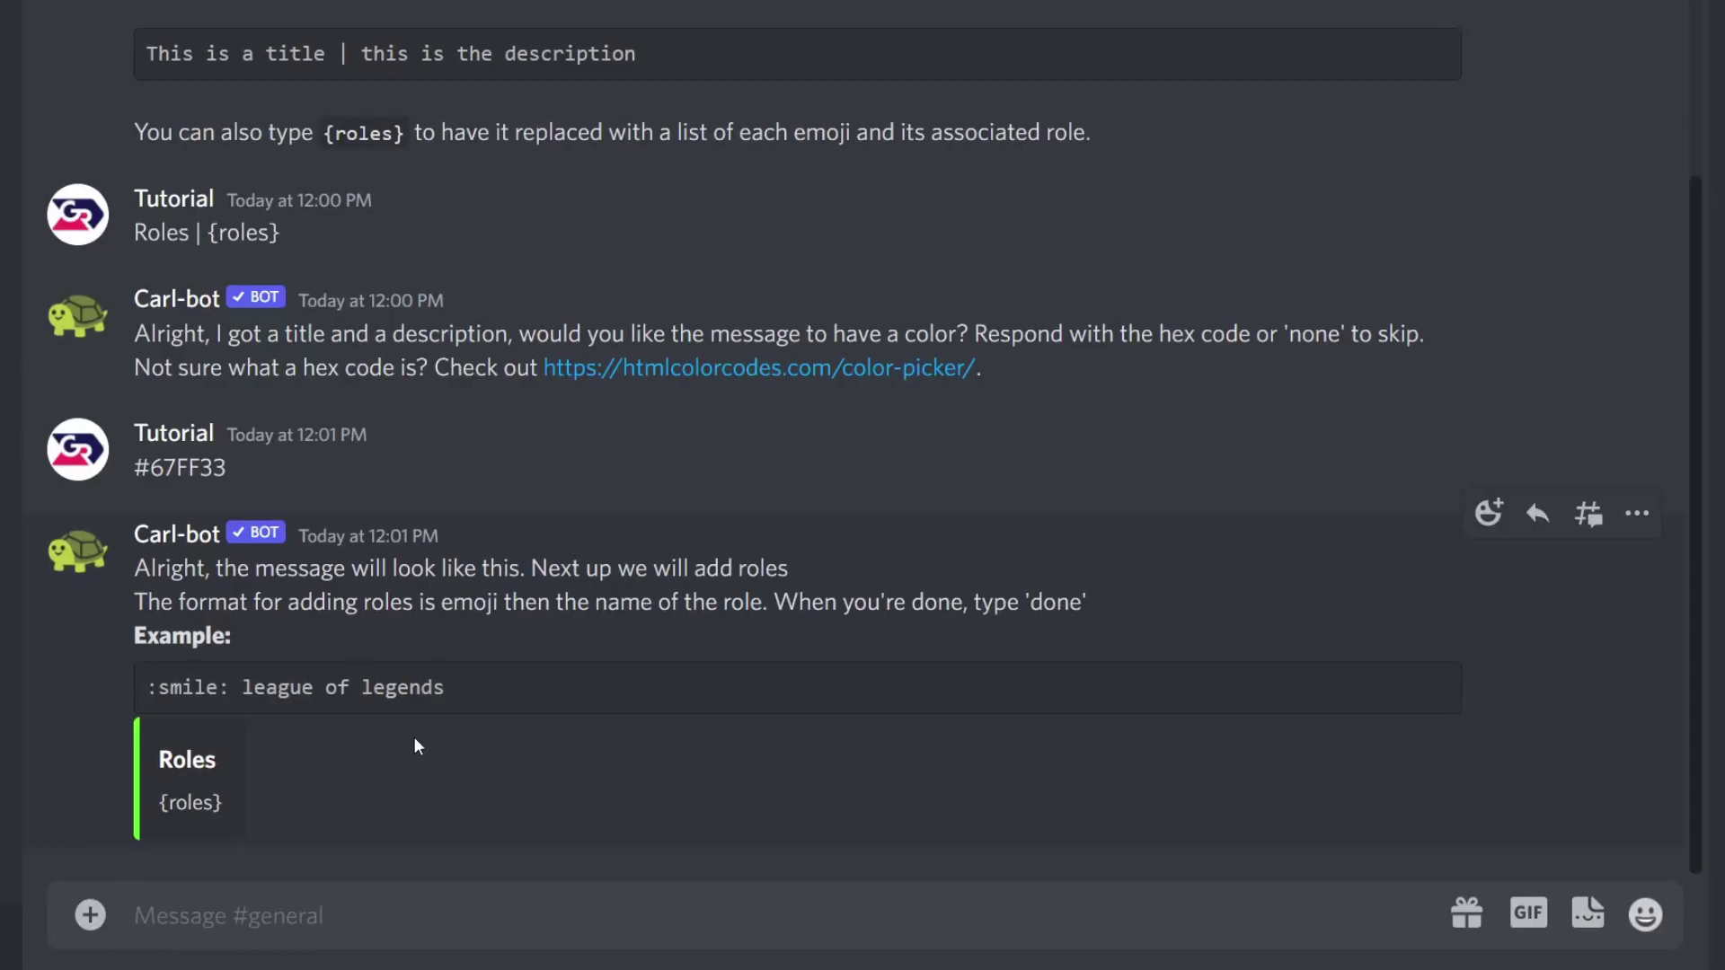
- Pair the clown emoji with the Clown role
click(1645, 914)
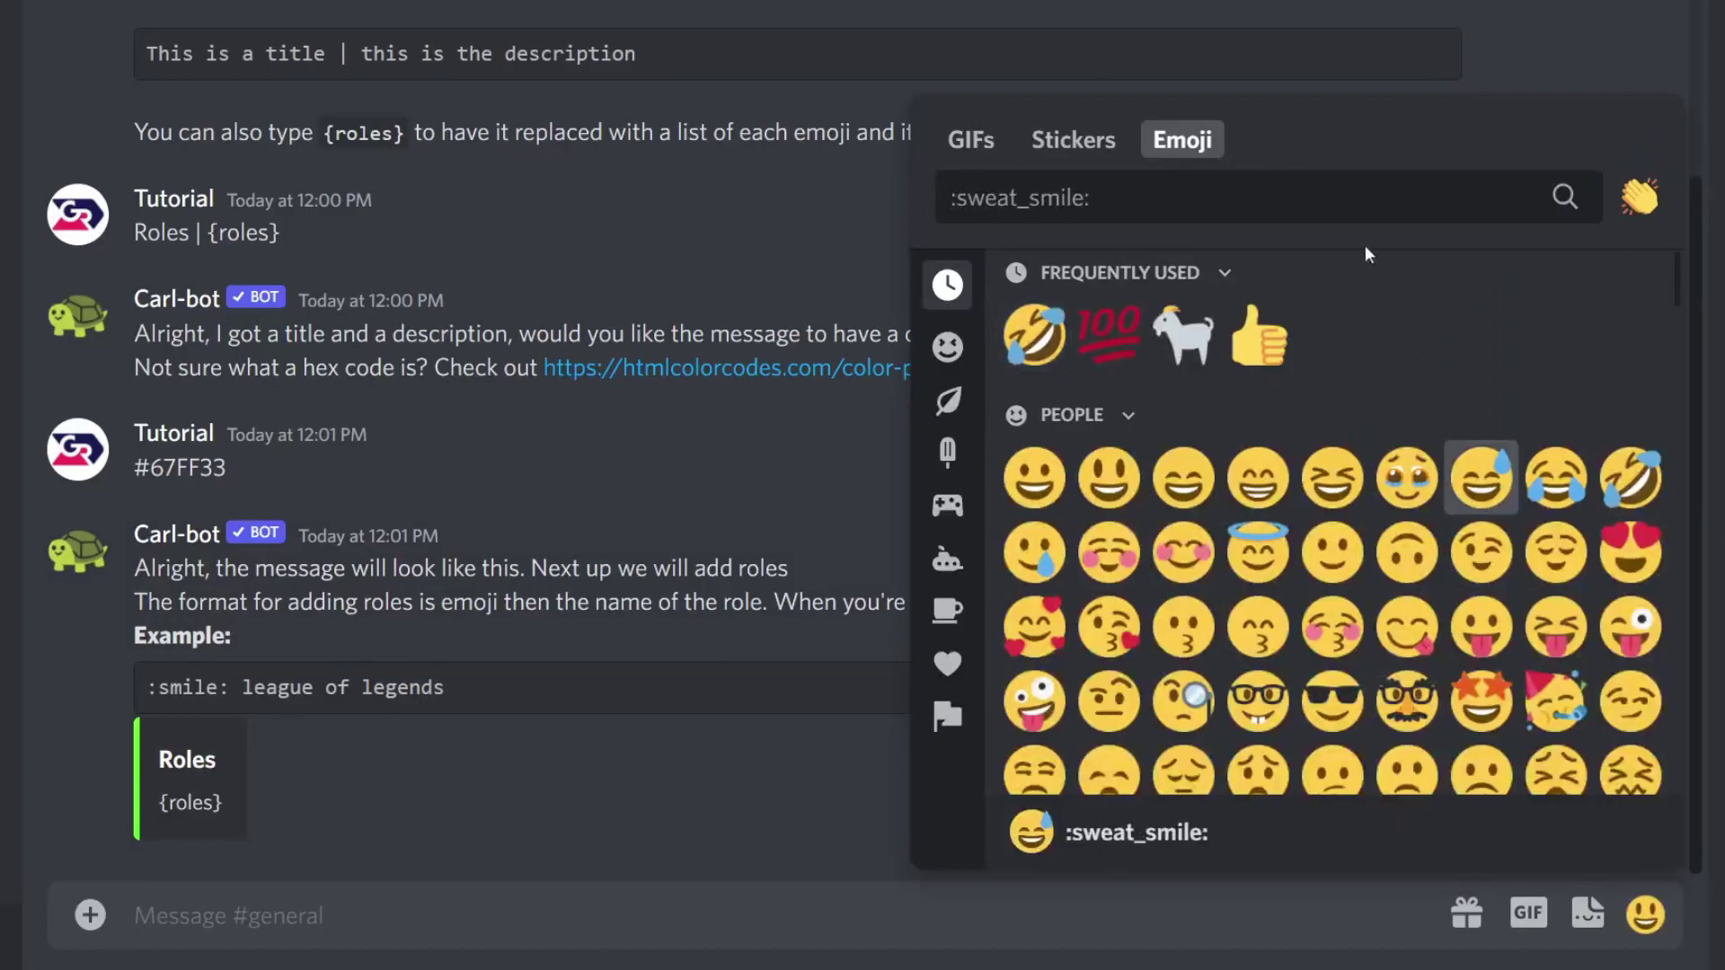
text(clown)
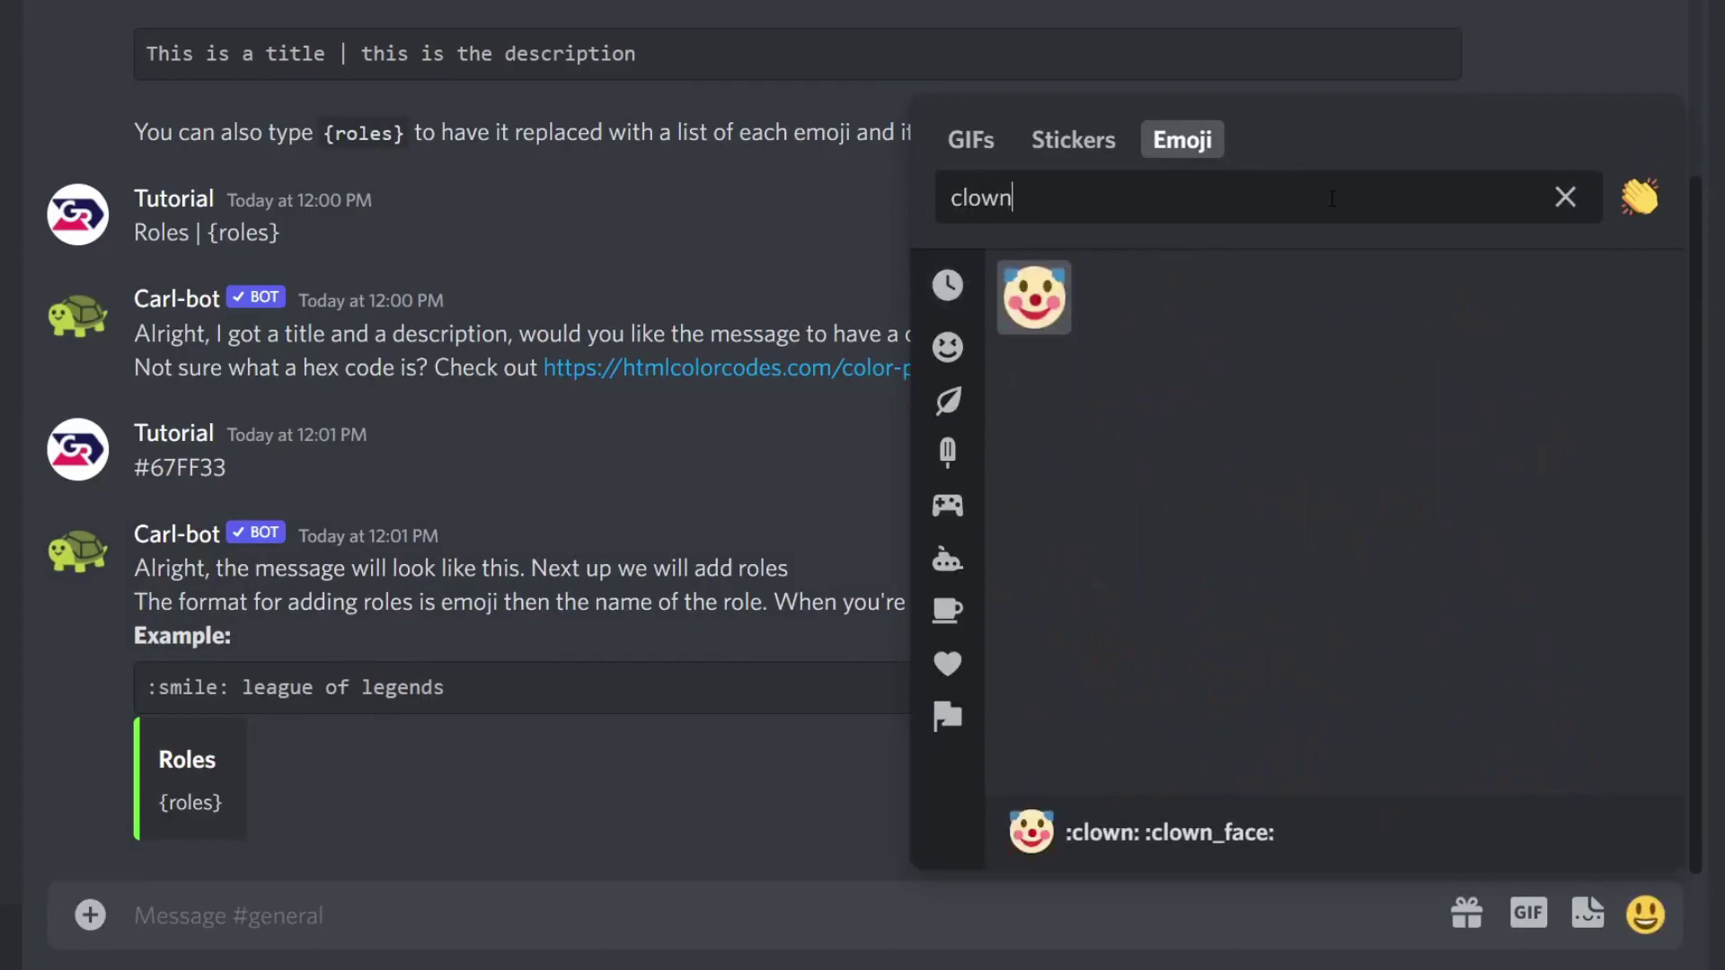
click(1042, 298)
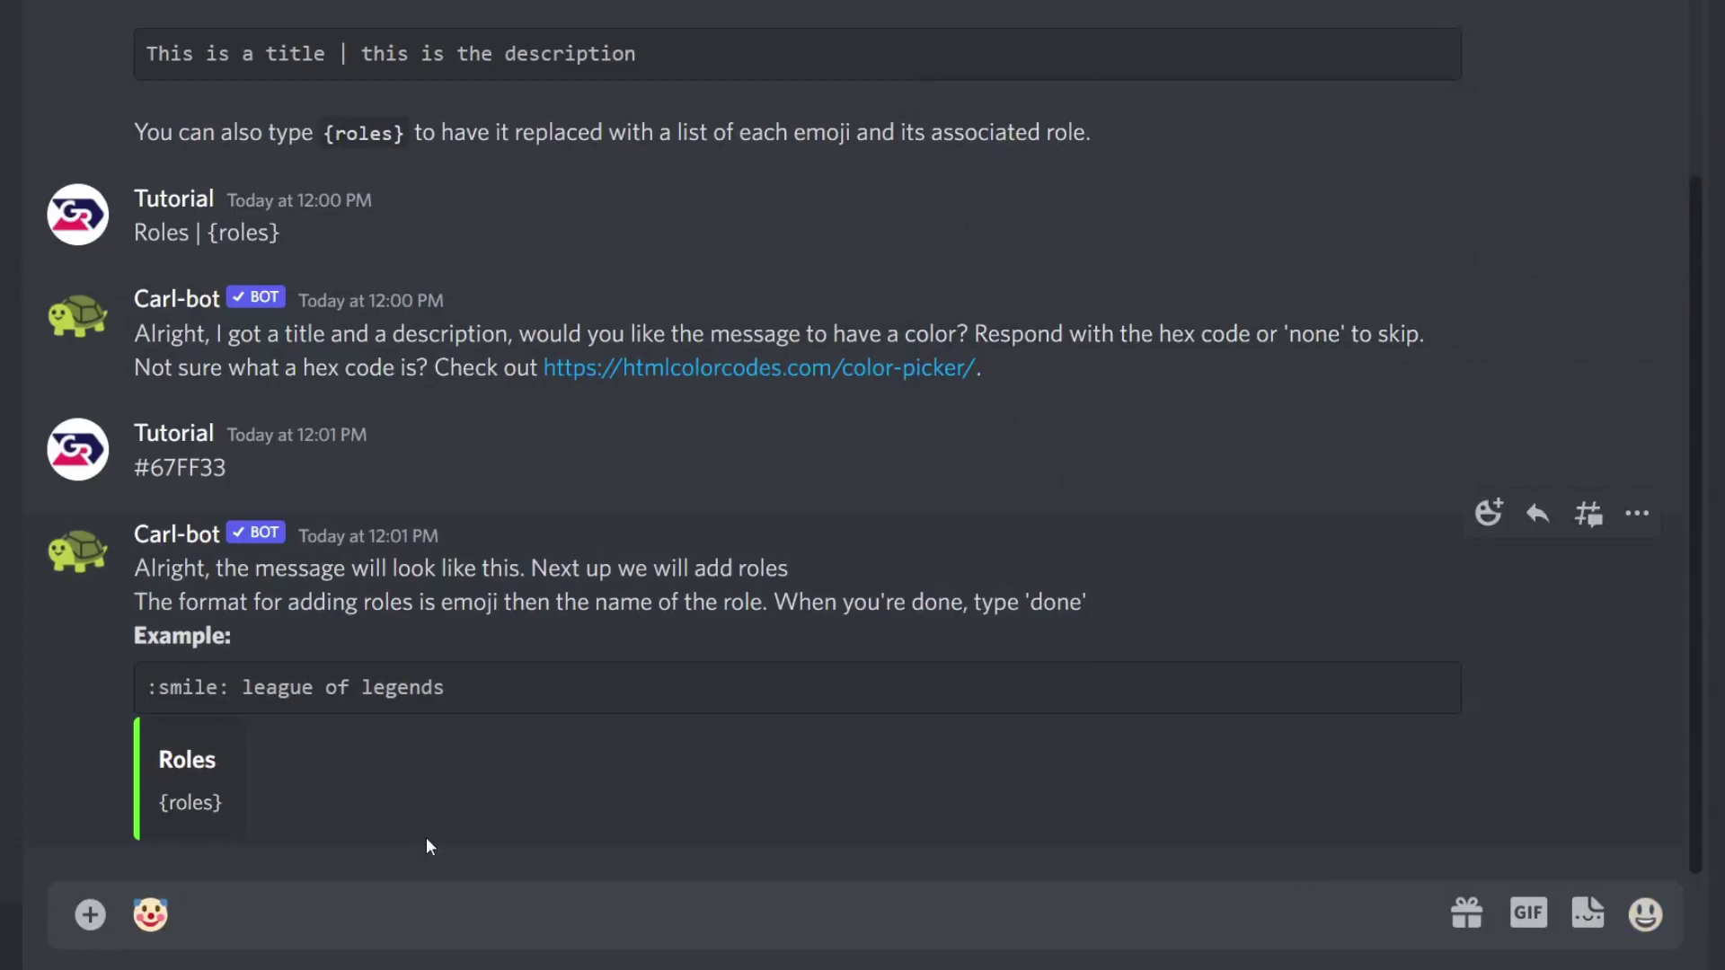
text(Clown)
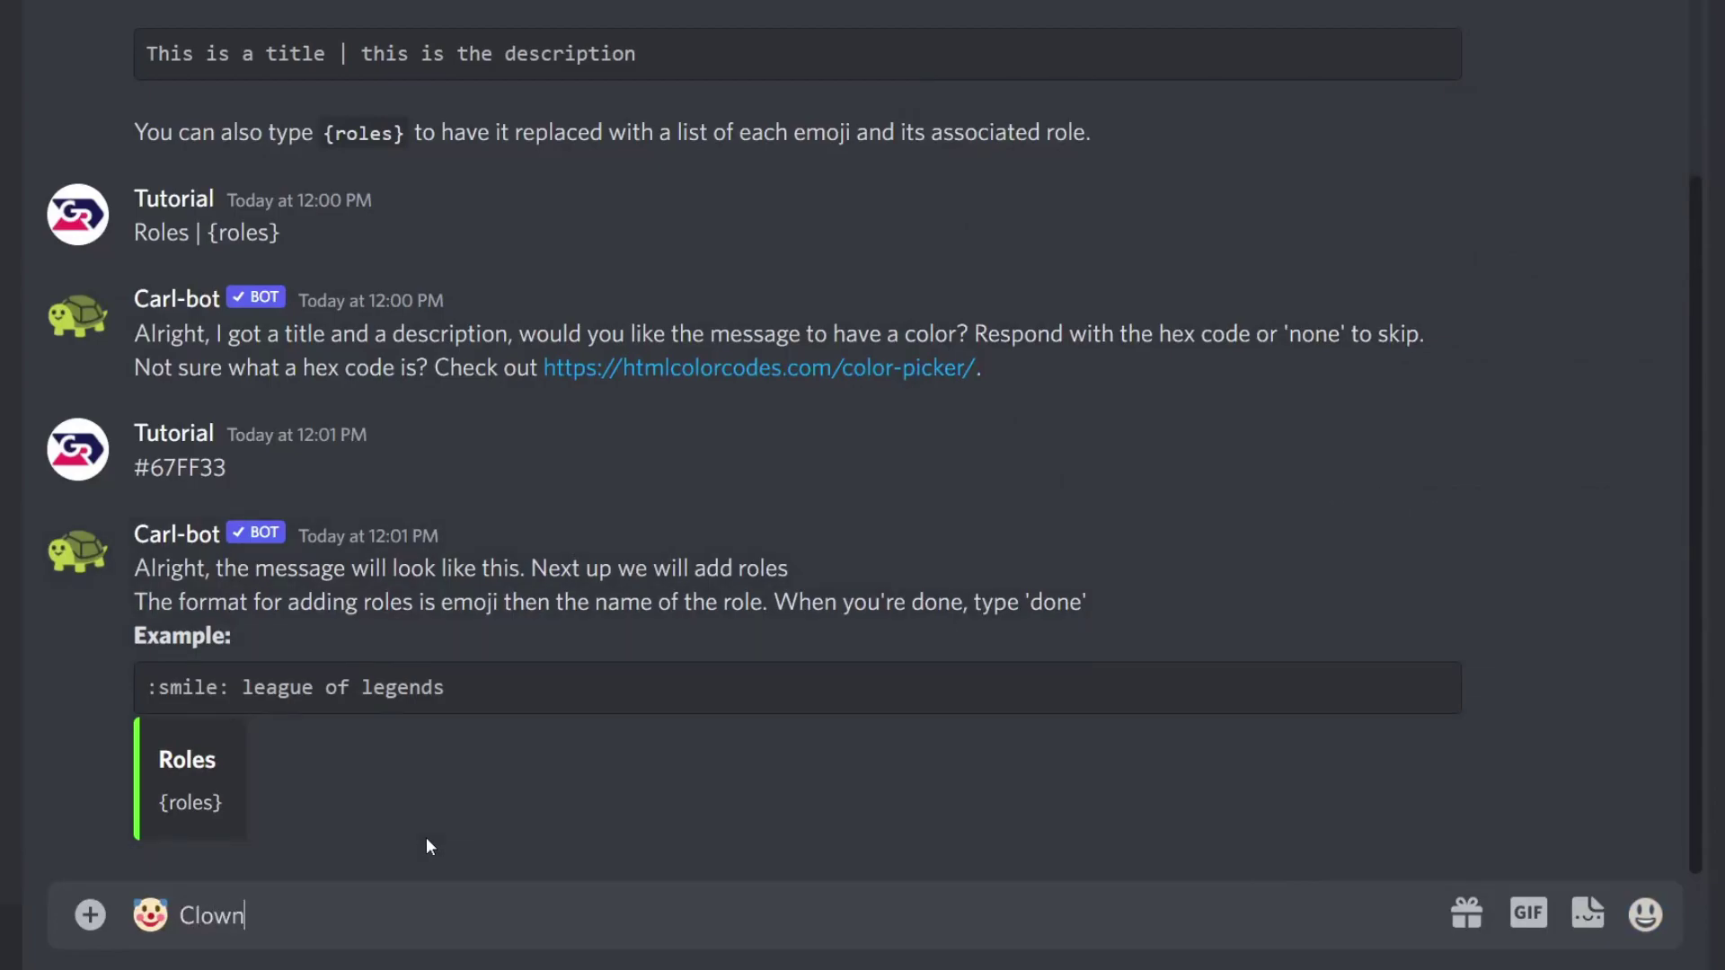
key(Return)
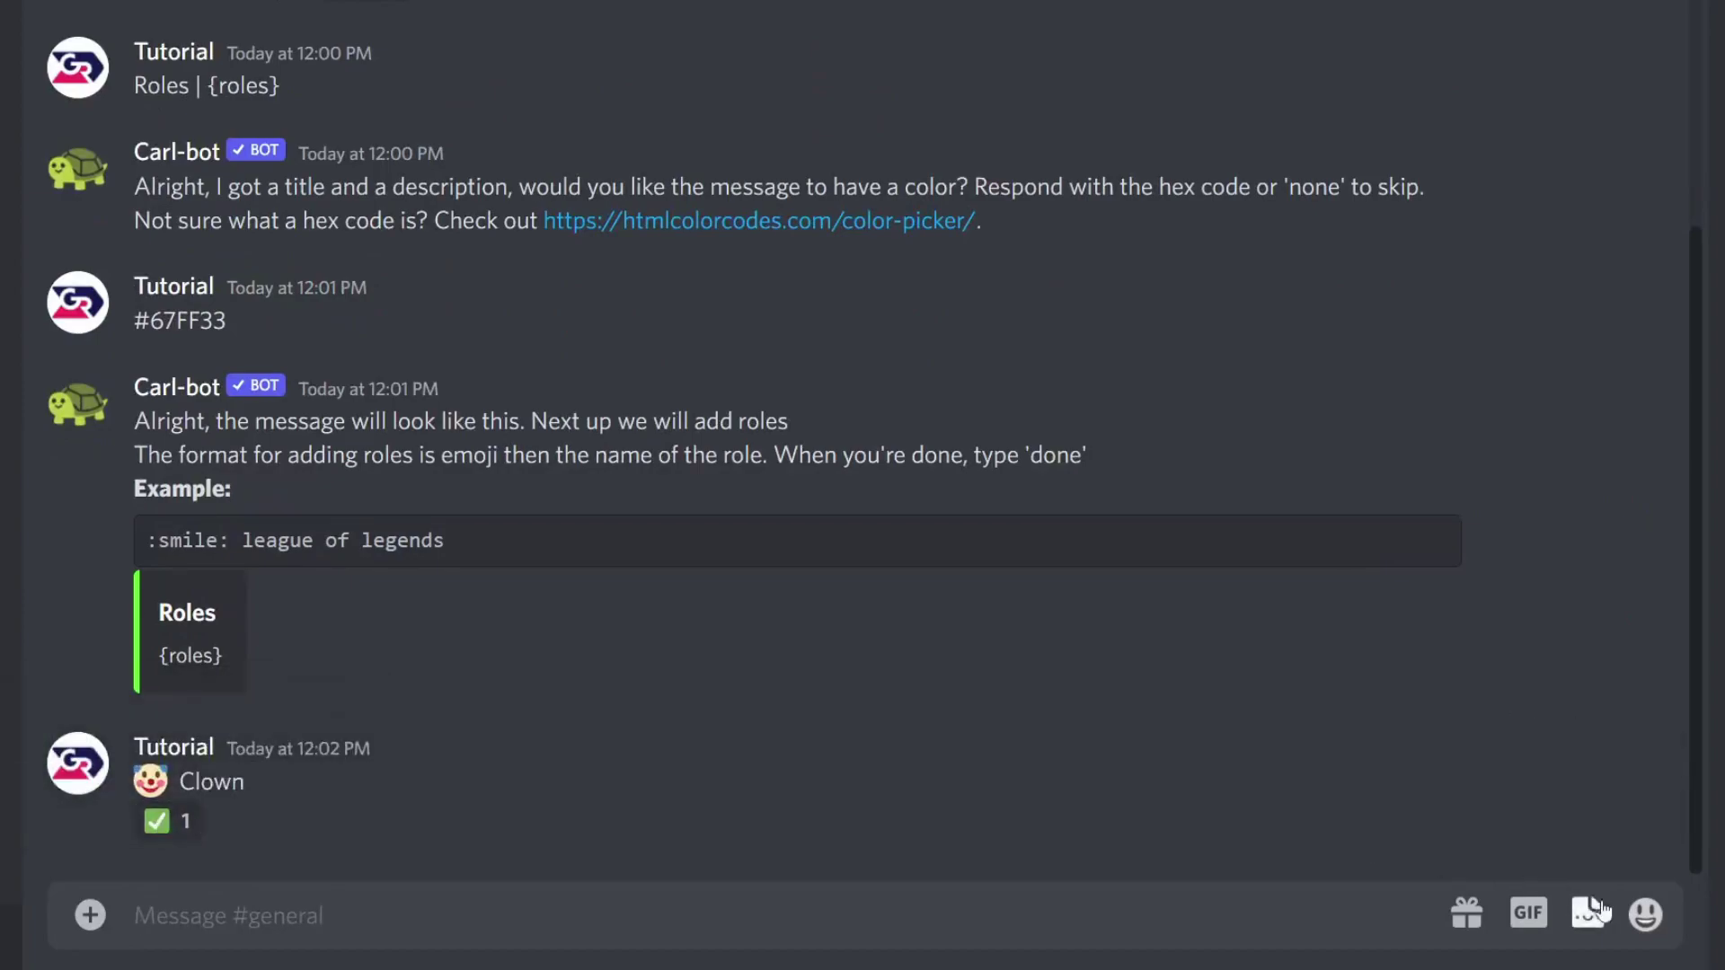
- Pair the cowboy emoji with the Cowboy role and send 'done' to finish
click(1645, 915)
text(cow)
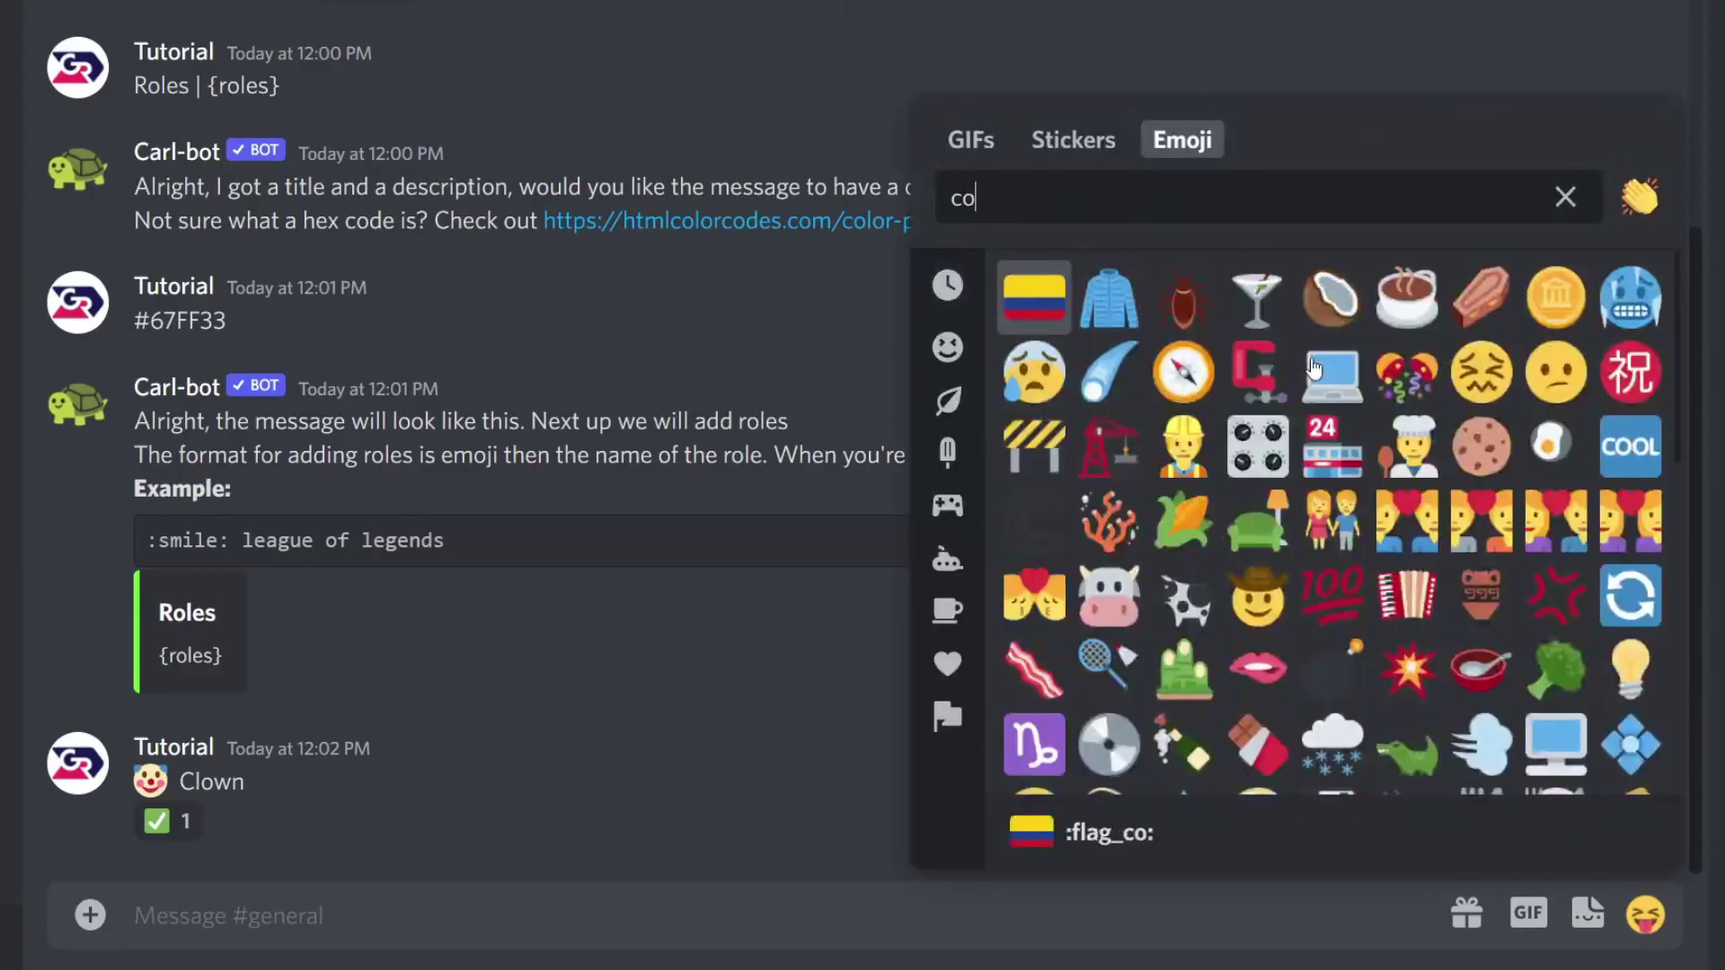
click(1184, 301)
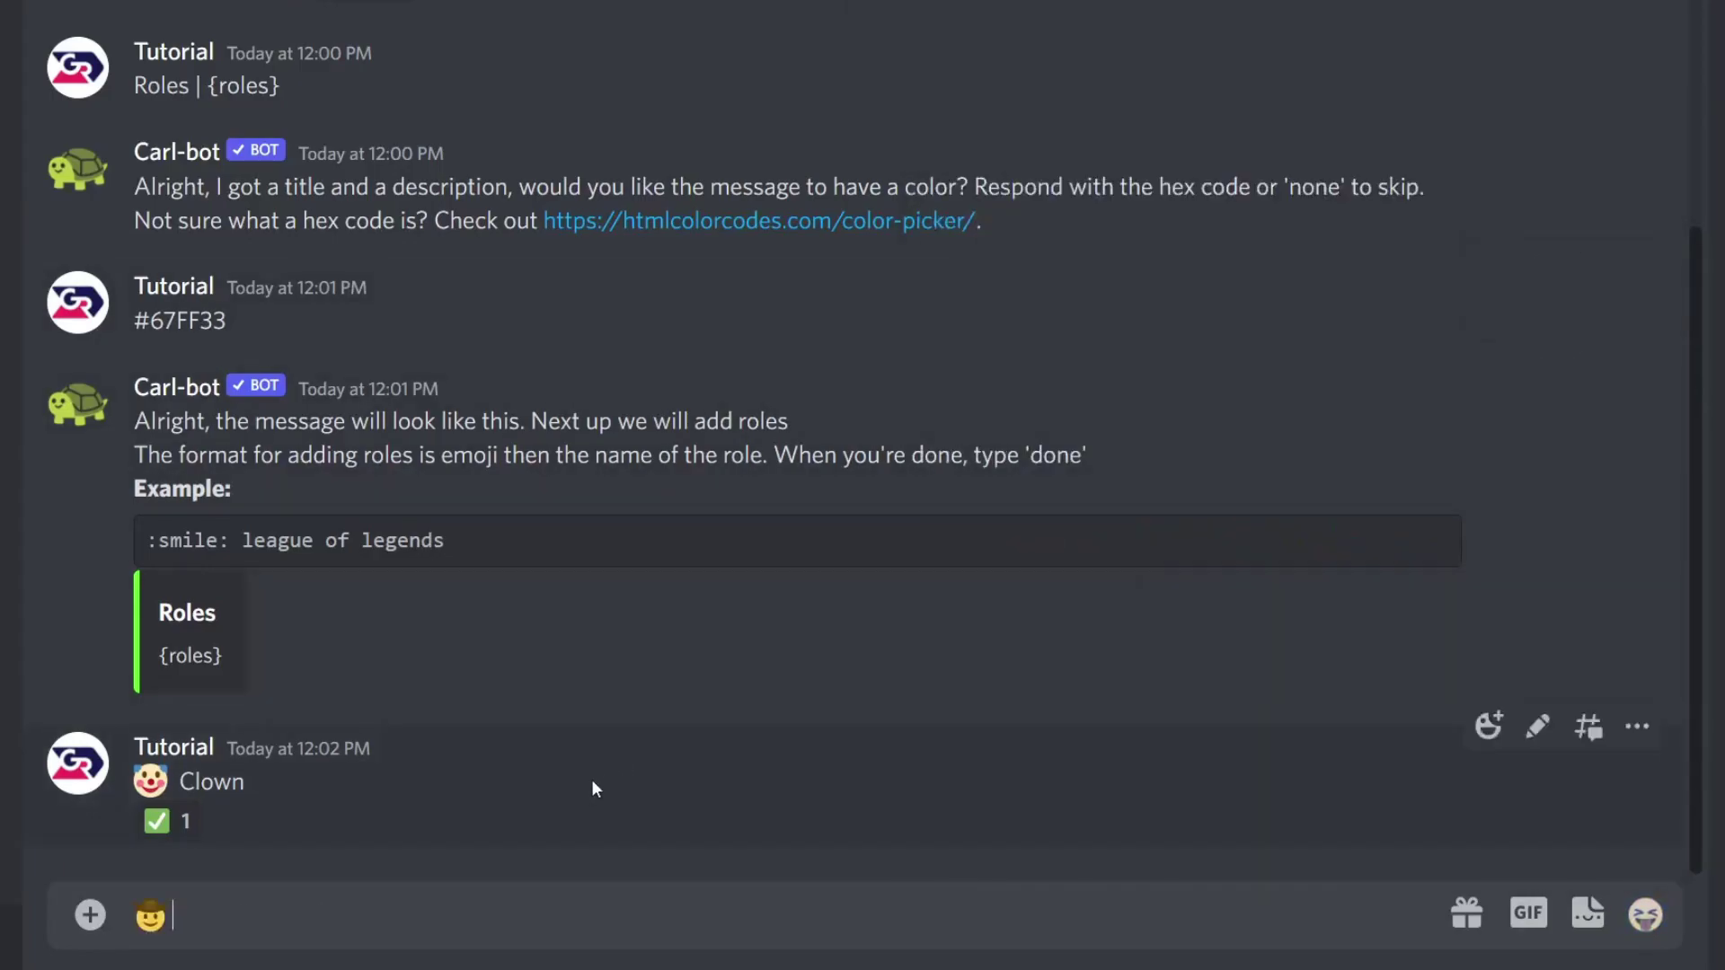
text(Cowboy)
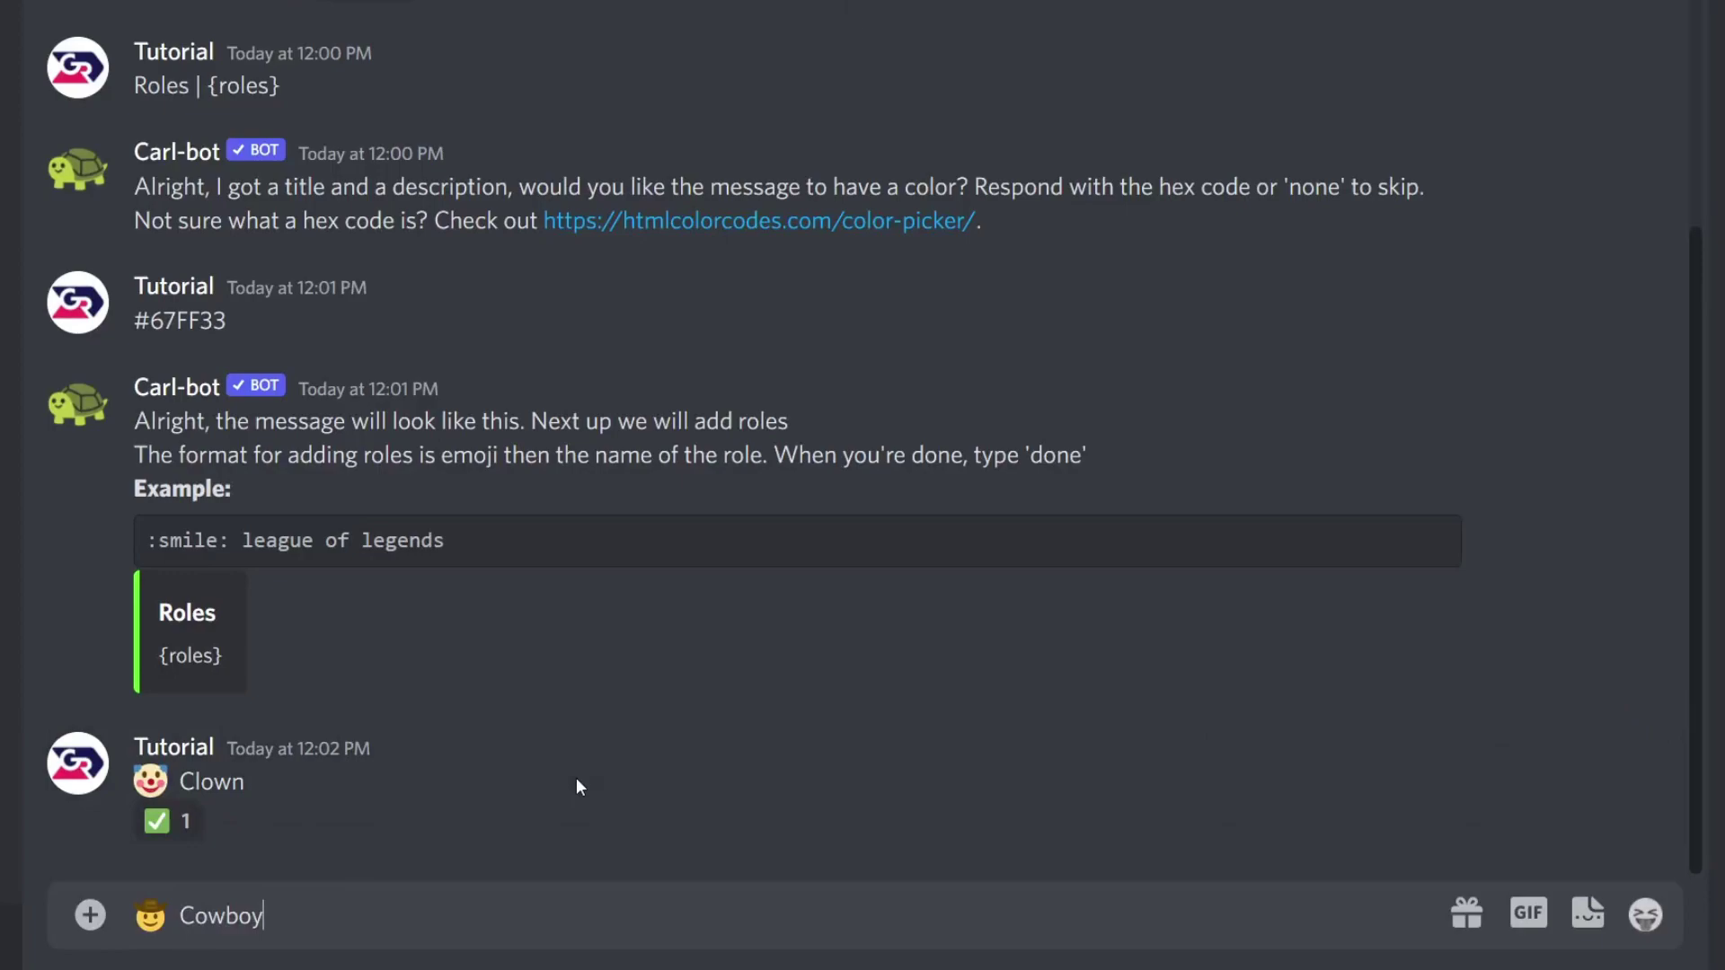
key(Return)
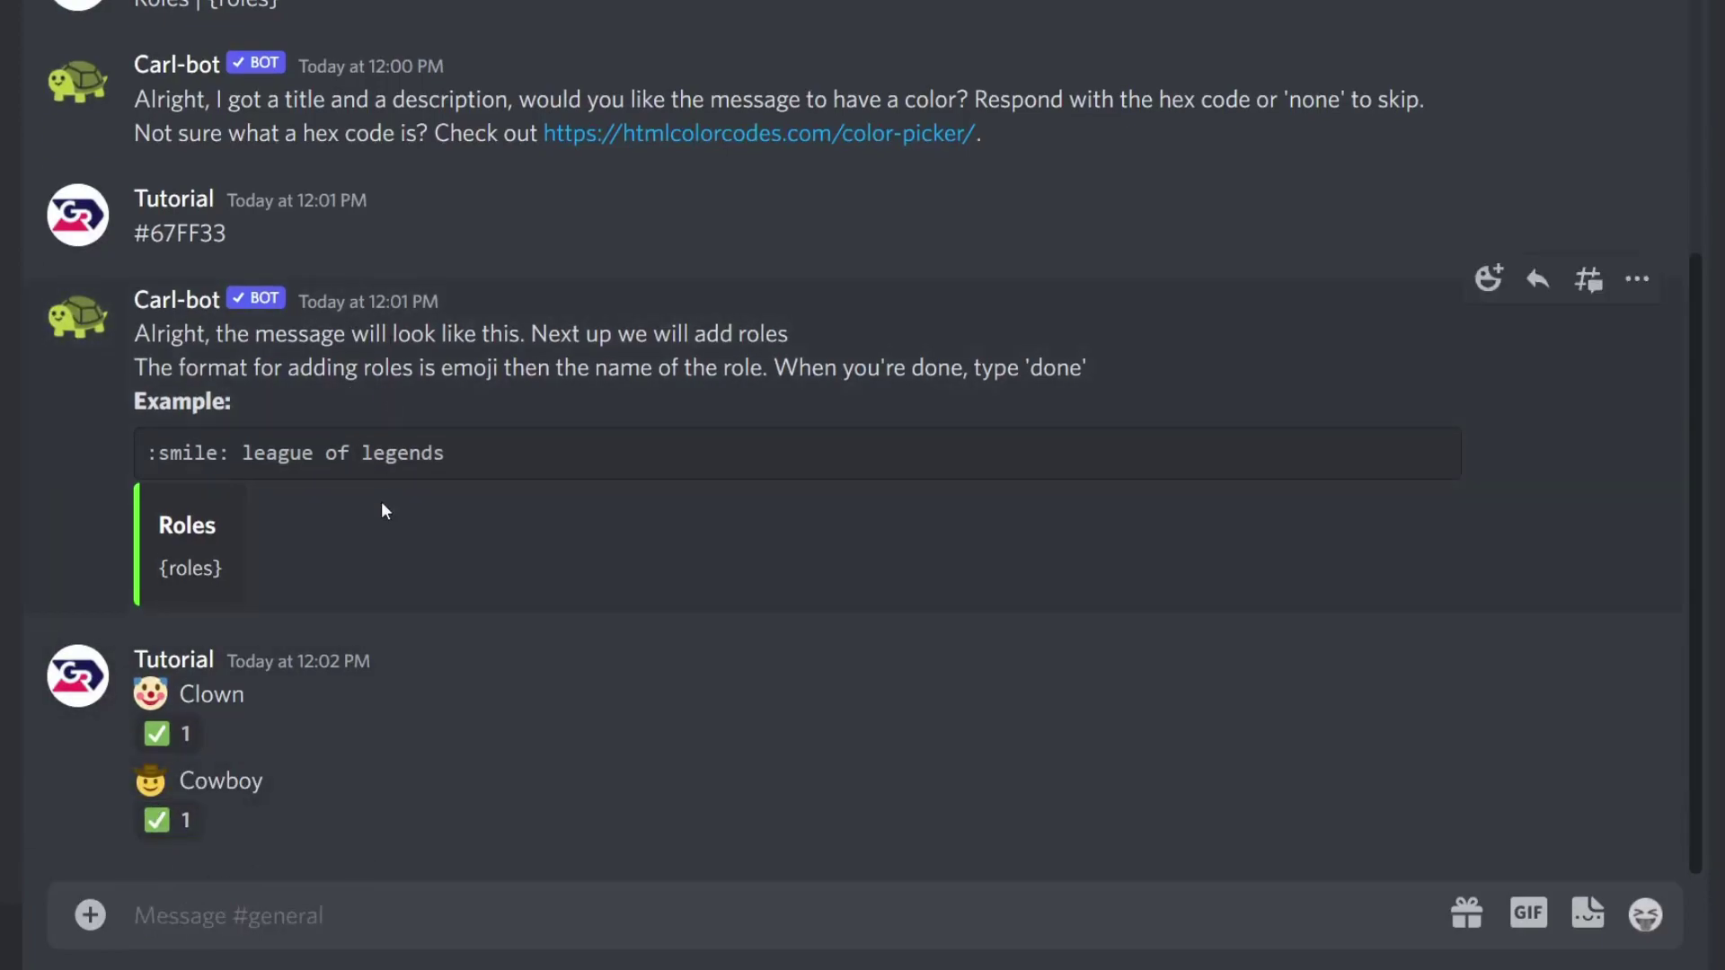
text(done)
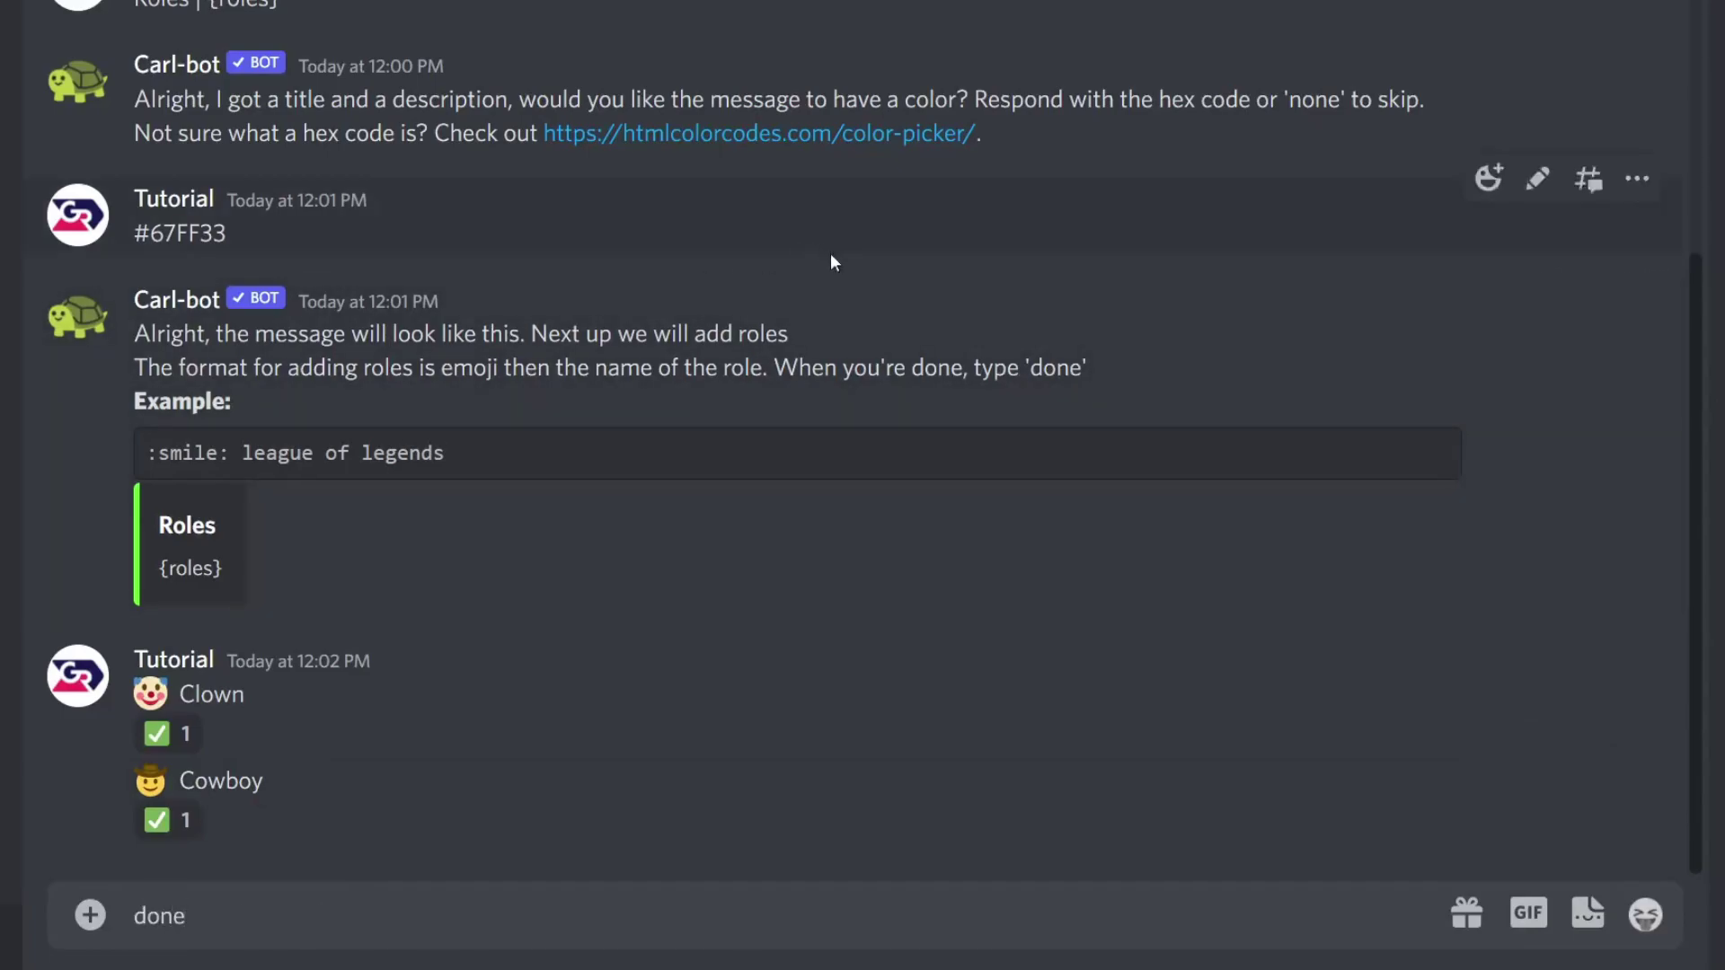
key(Return)
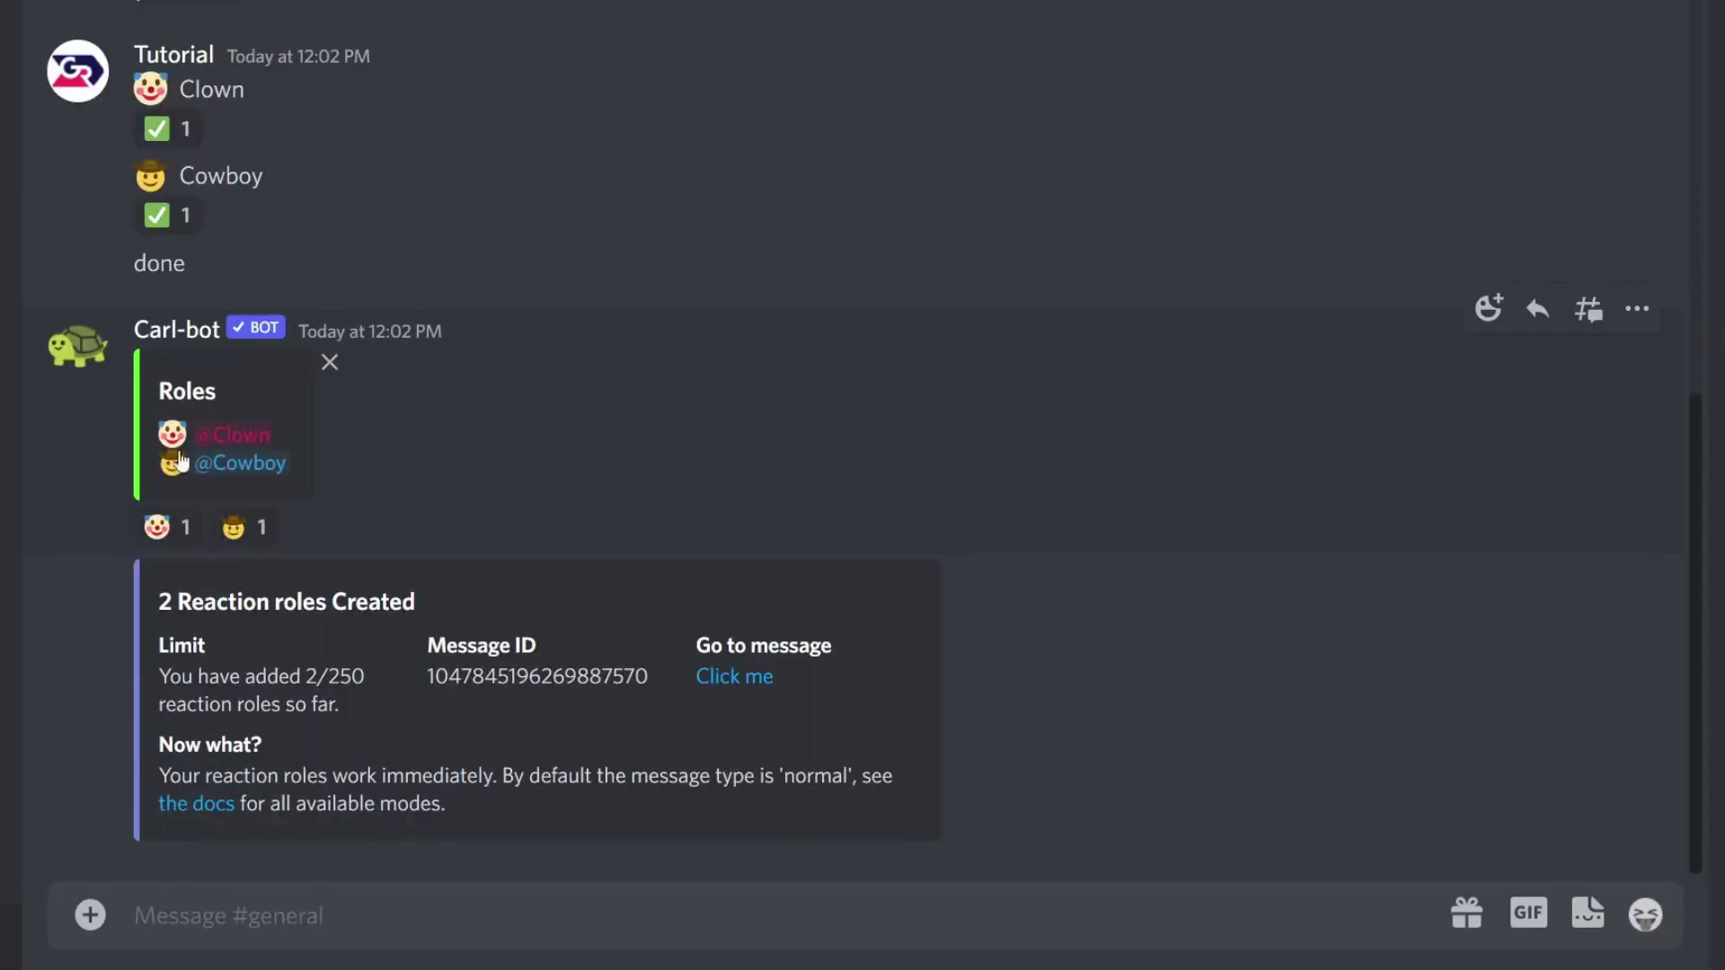
- React with the clown emoji and confirm the Clown role on your profile
mouse_move(162, 532)
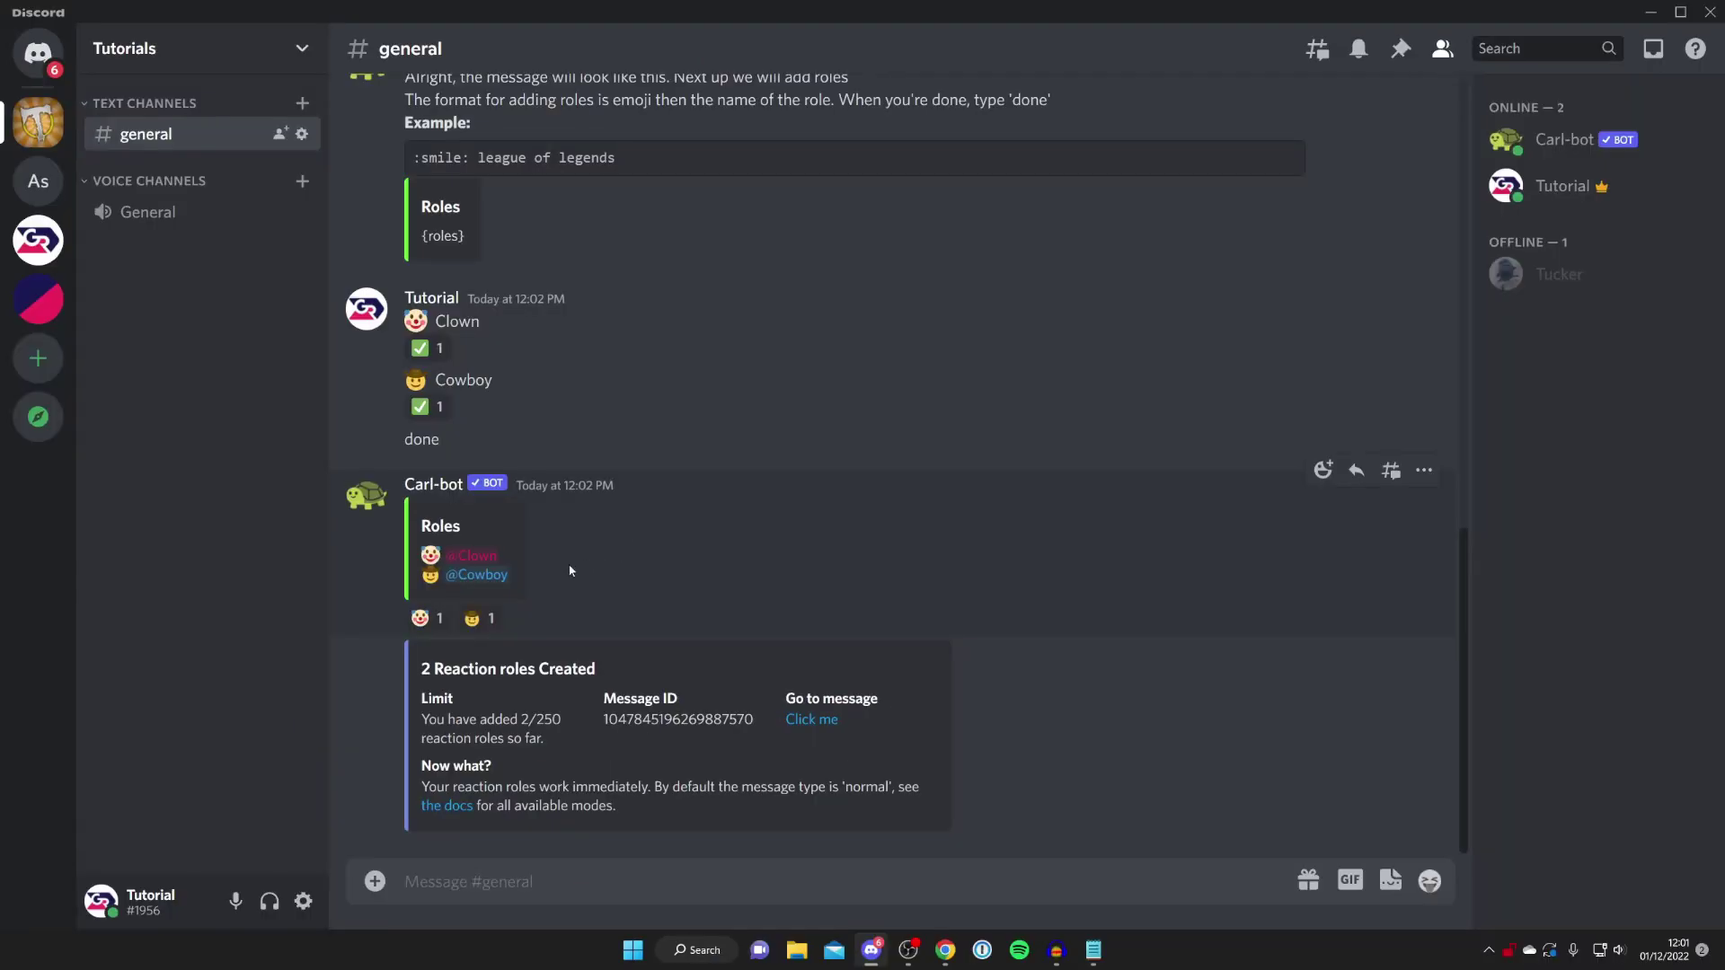
click(424, 620)
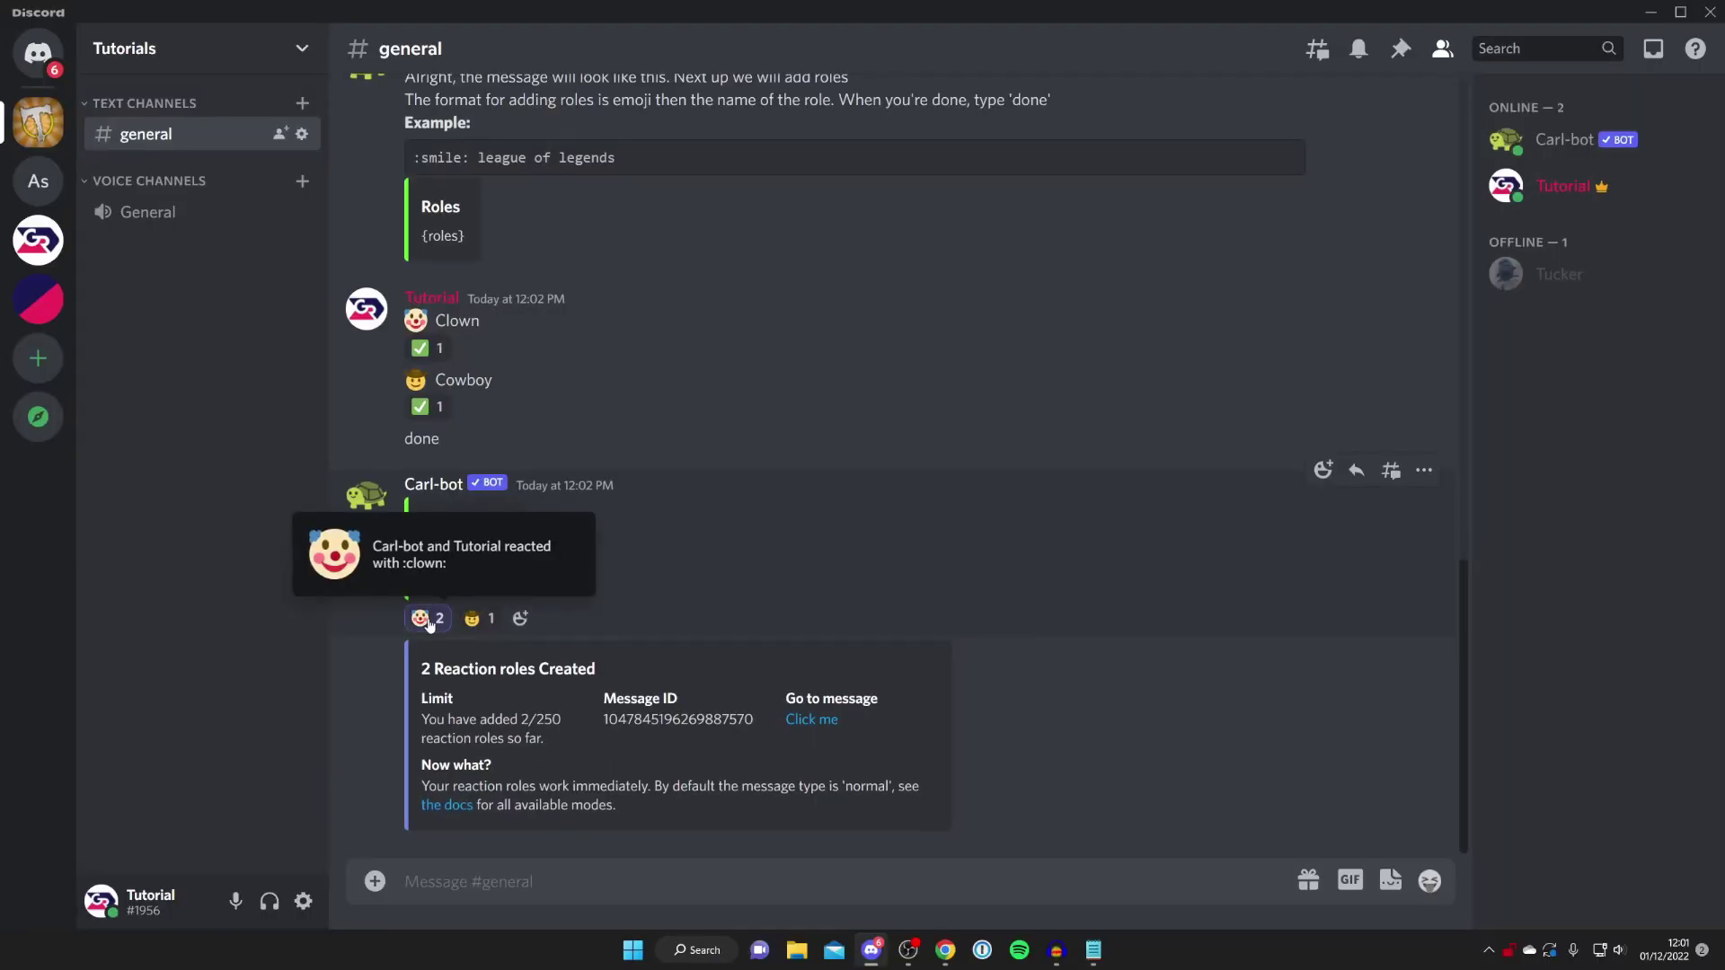
click(1578, 186)
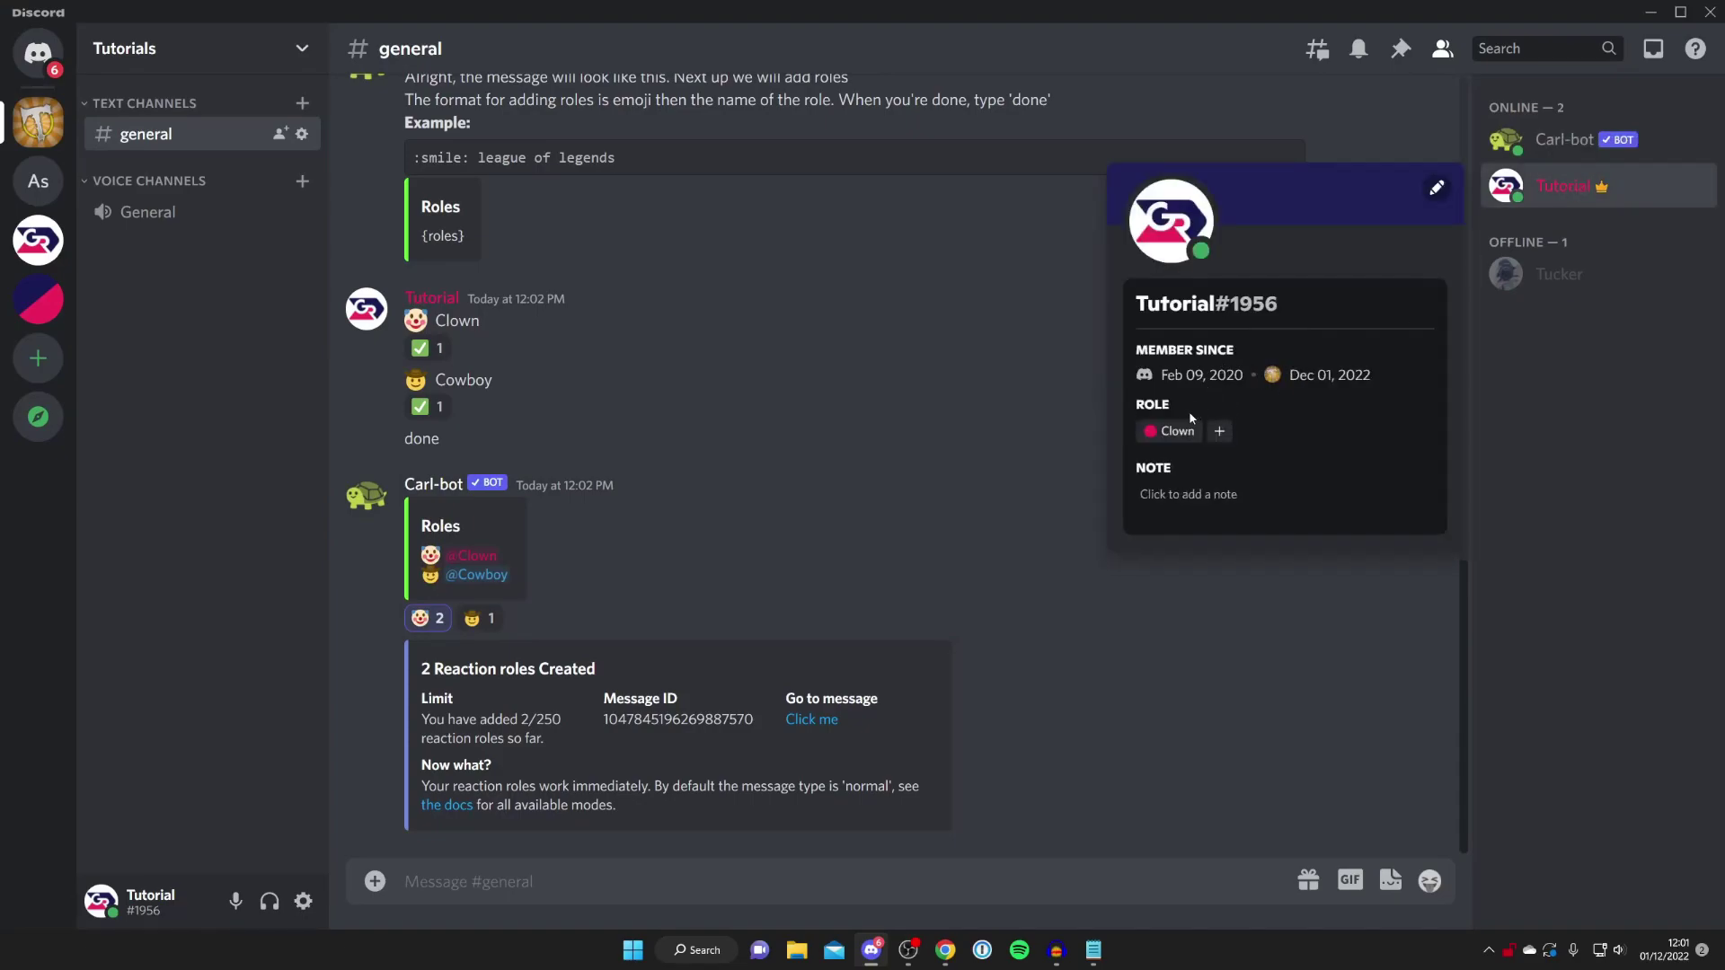
click(746, 497)
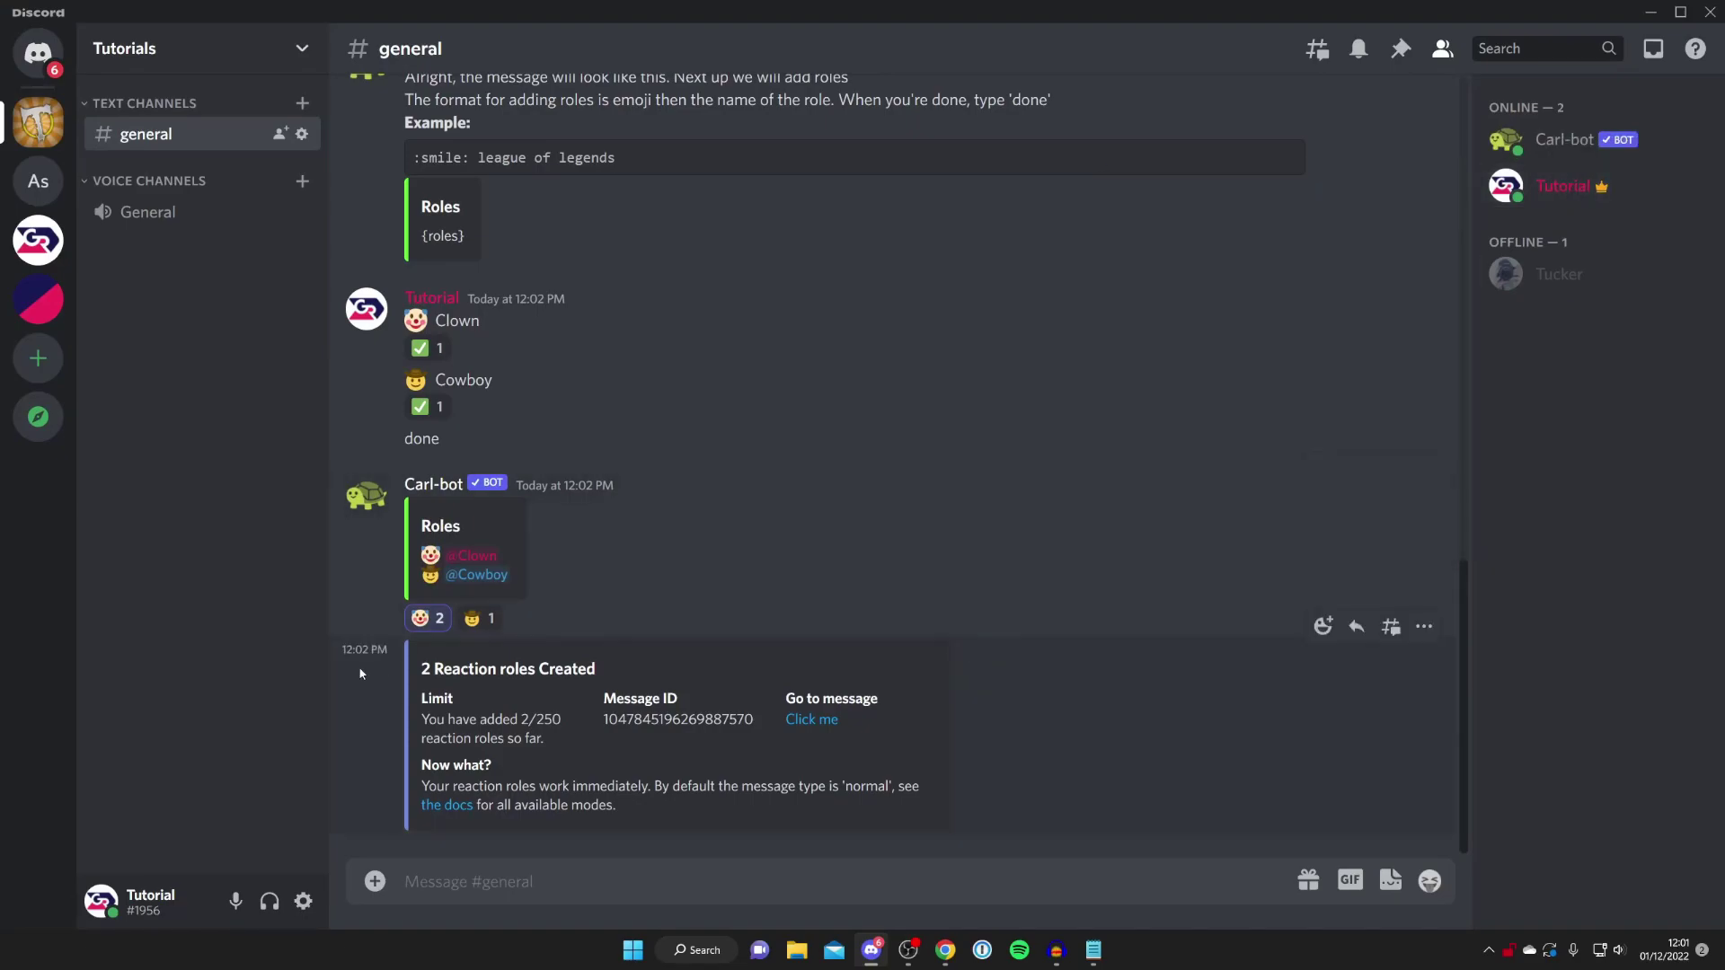
- Swap to the cowboy reaction and confirm the Cowboy role on your profile
click(419, 620)
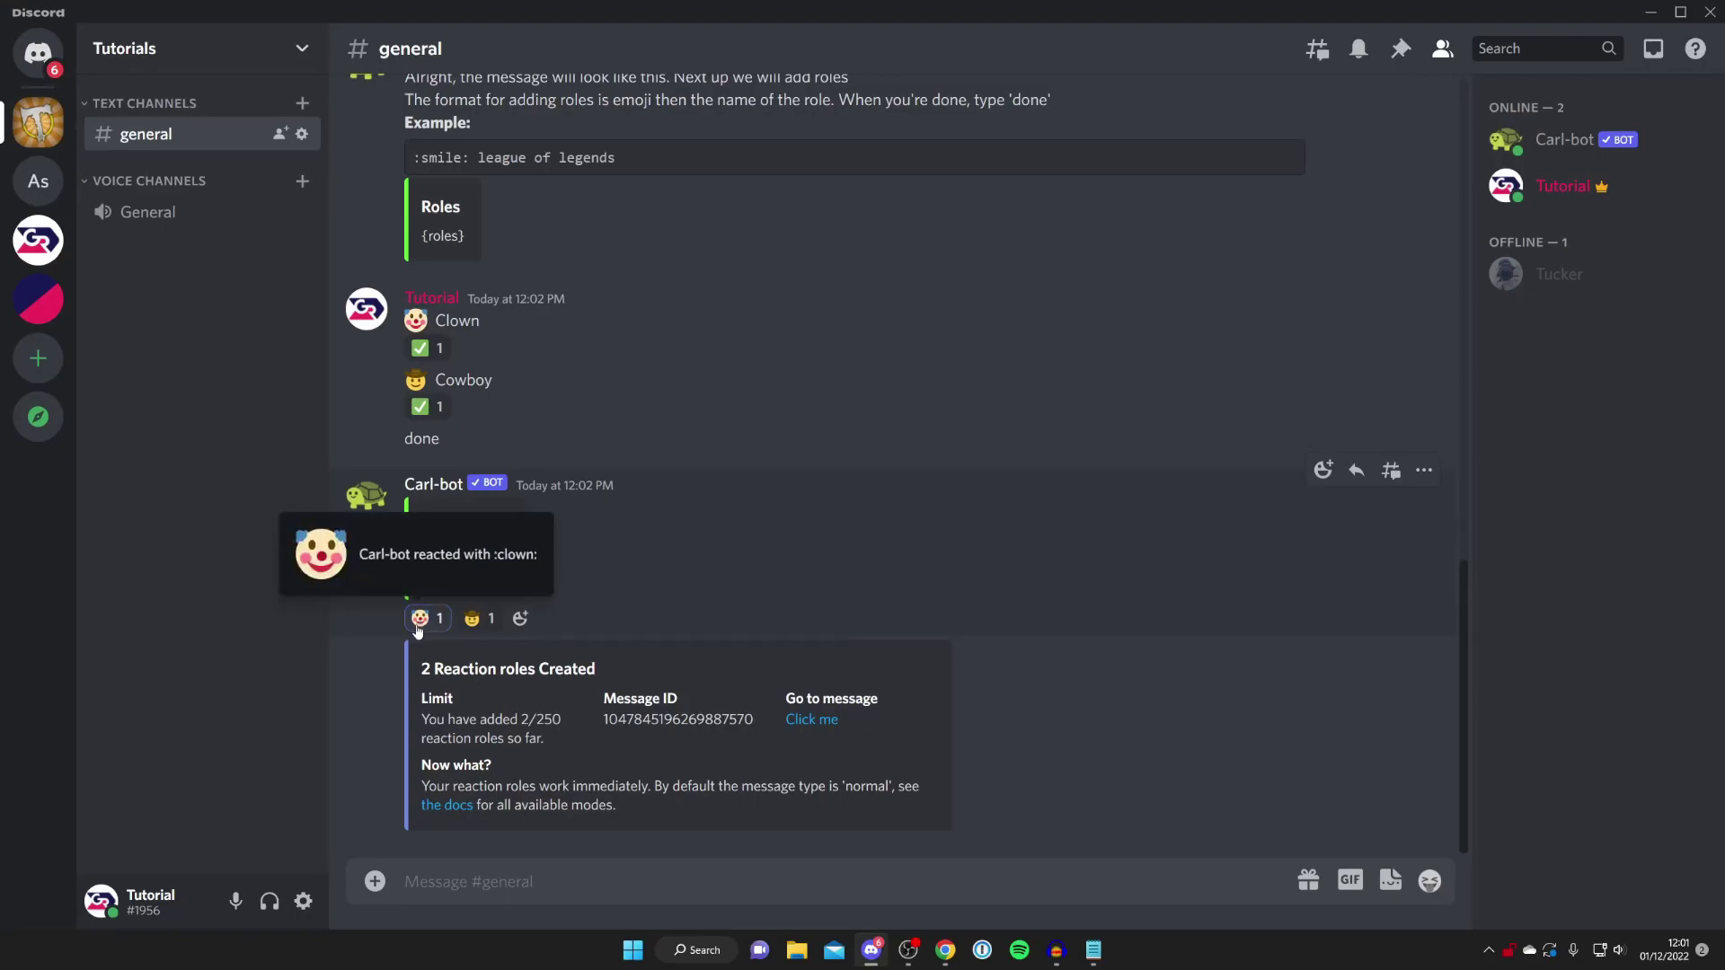
click(482, 620)
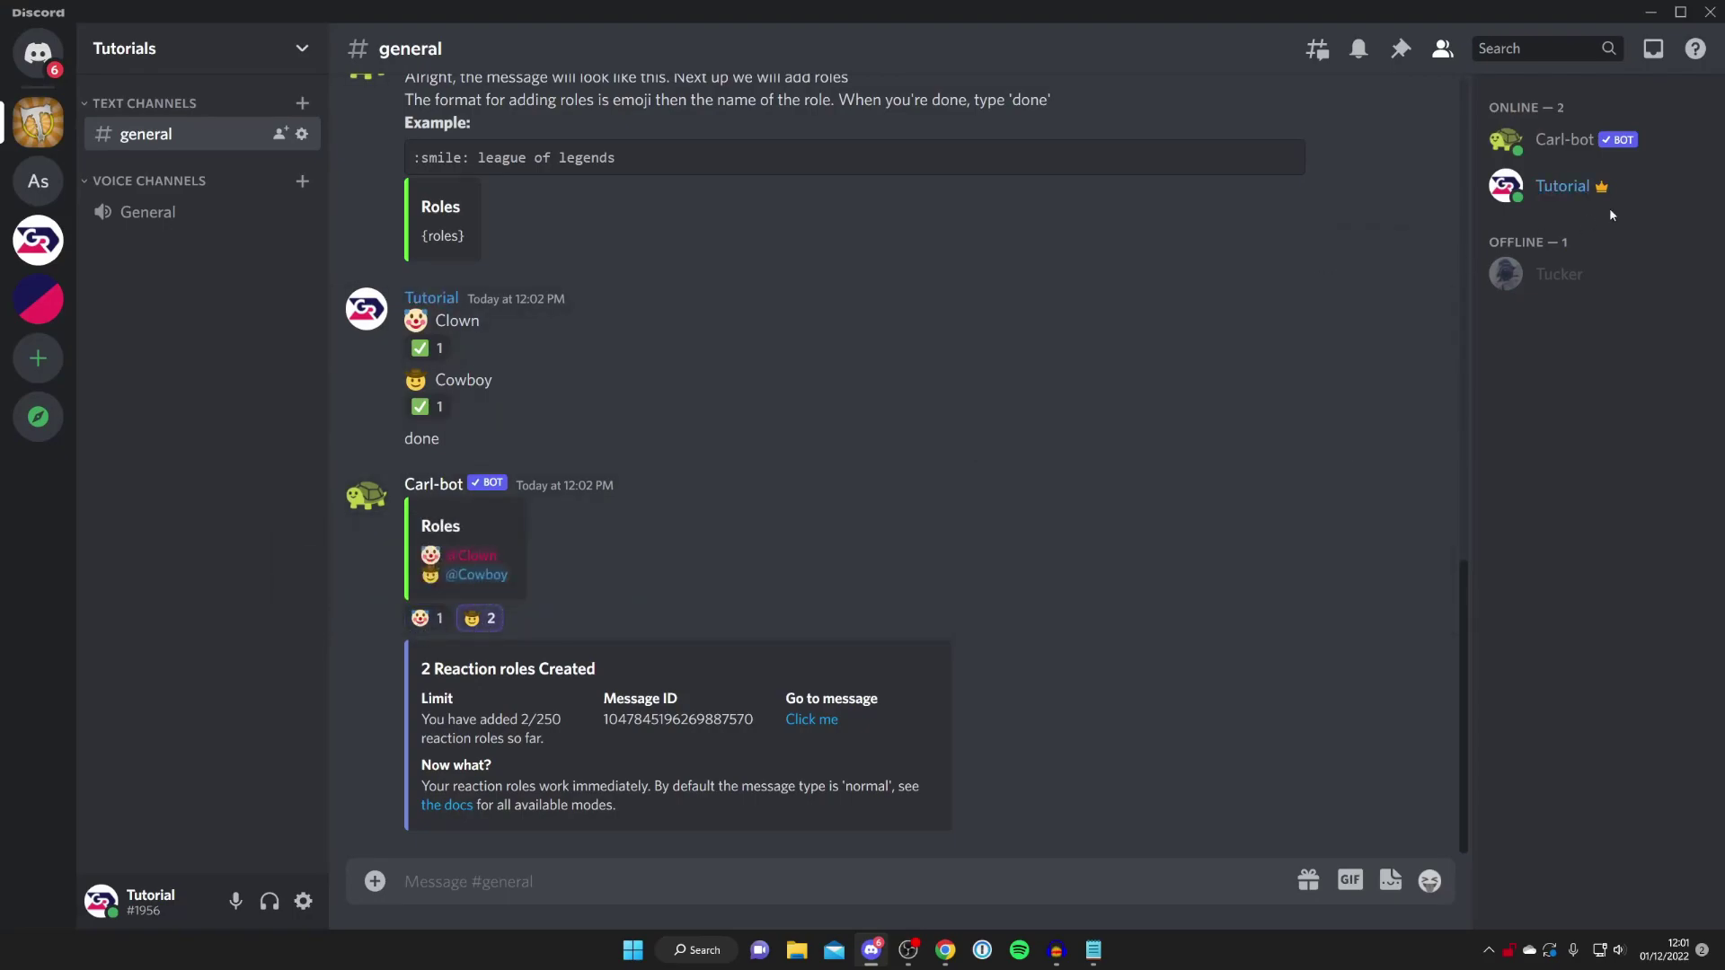
click(1583, 199)
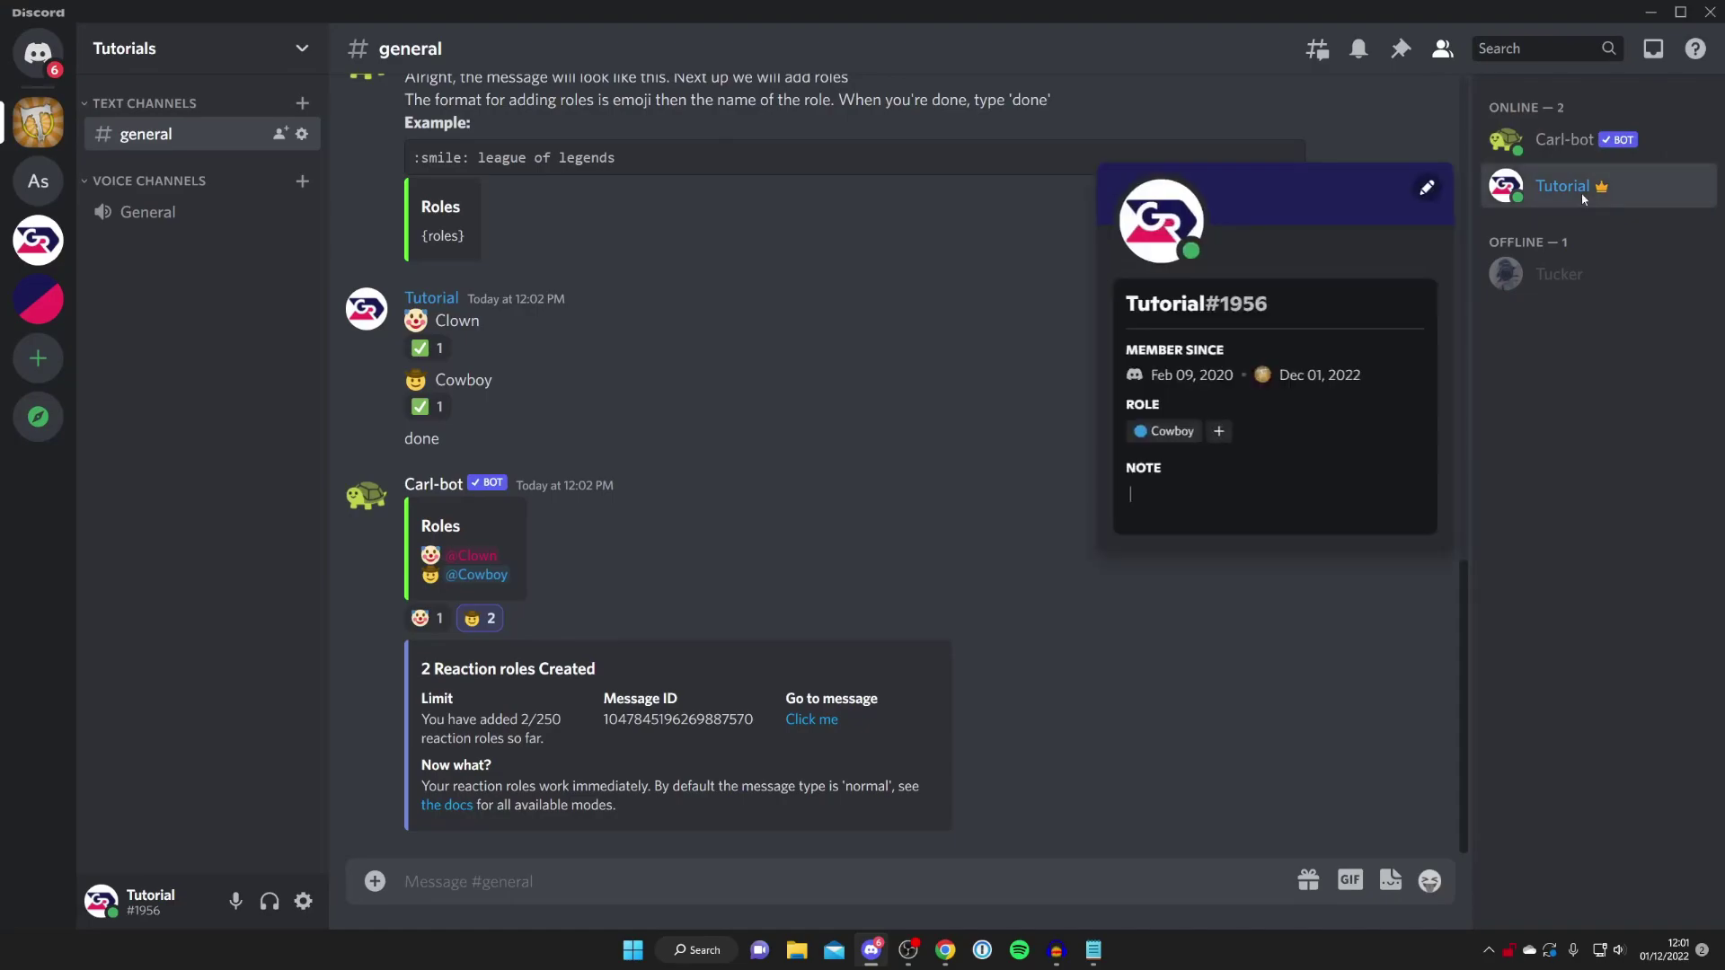
click(829, 449)
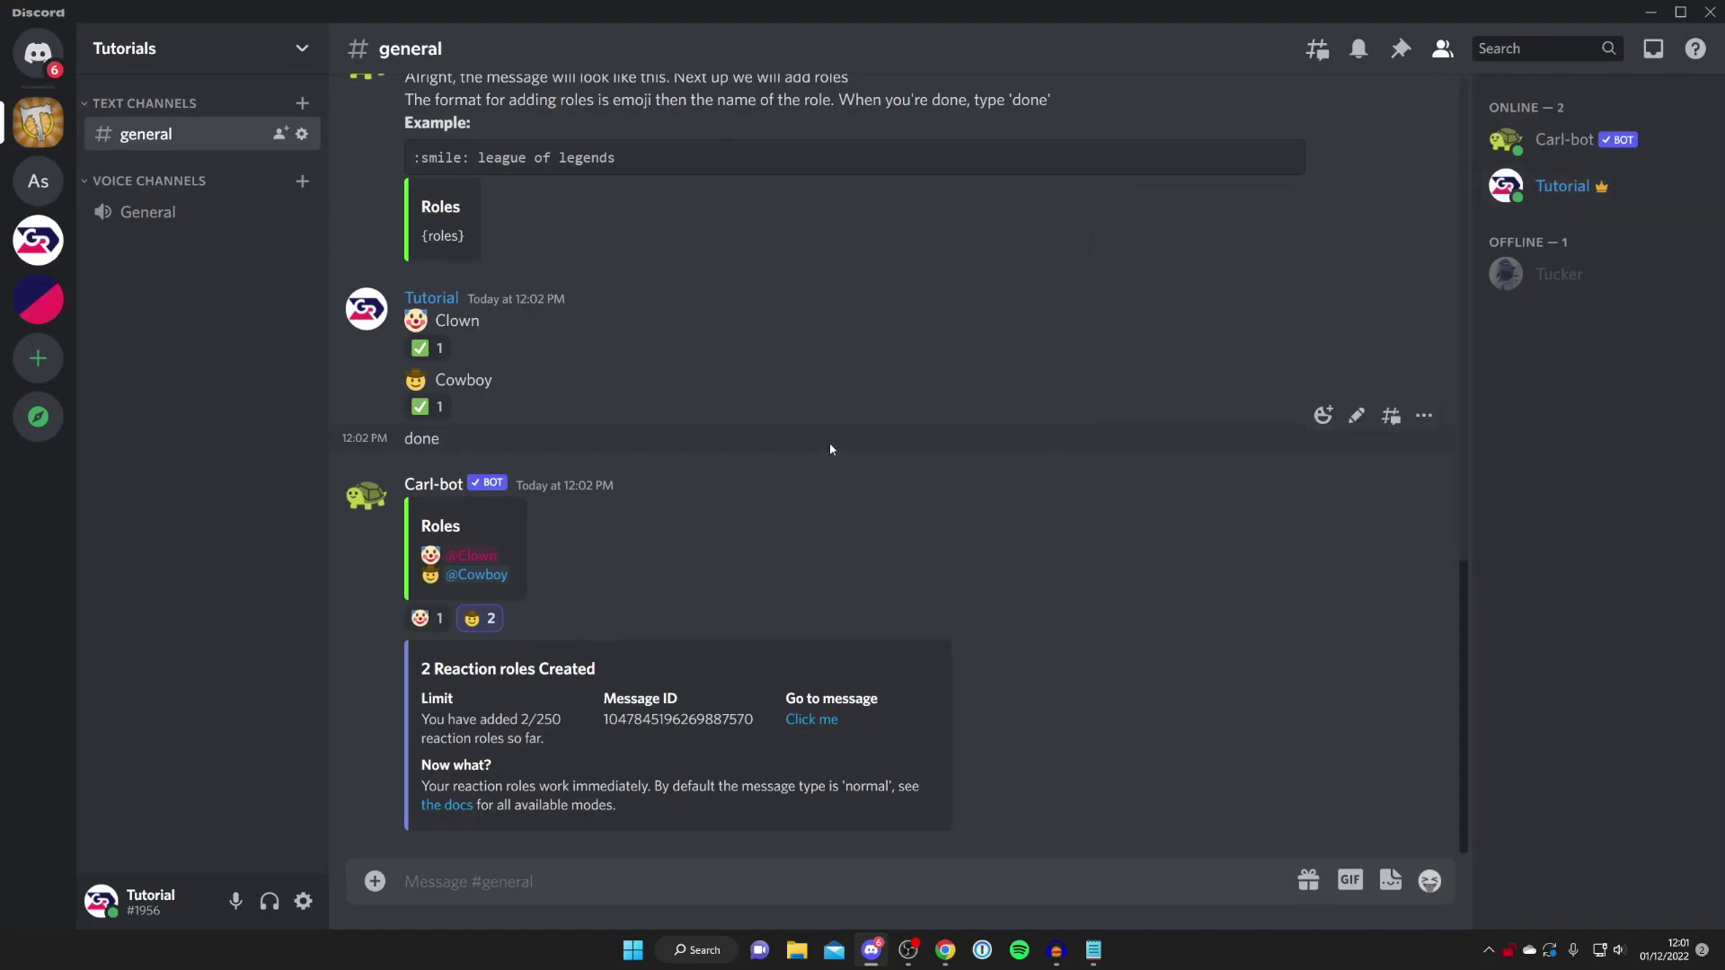